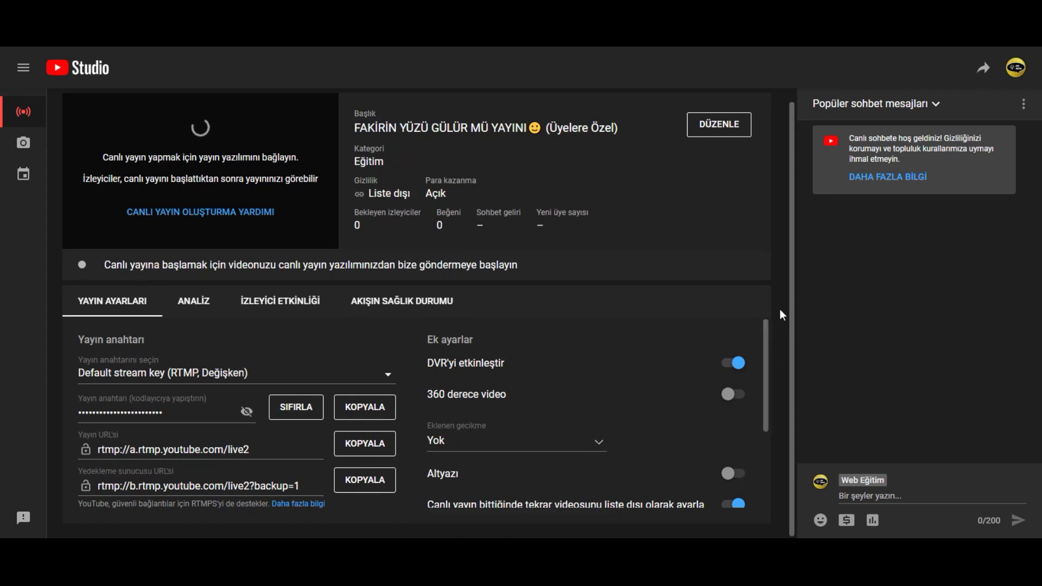
Turn off the live stream's DVR option and review the remaining stream settings down to the latency choices
{"action": "left_click_drag", "start_coordinate": [766, 352], "coordinate": [770, 357]}
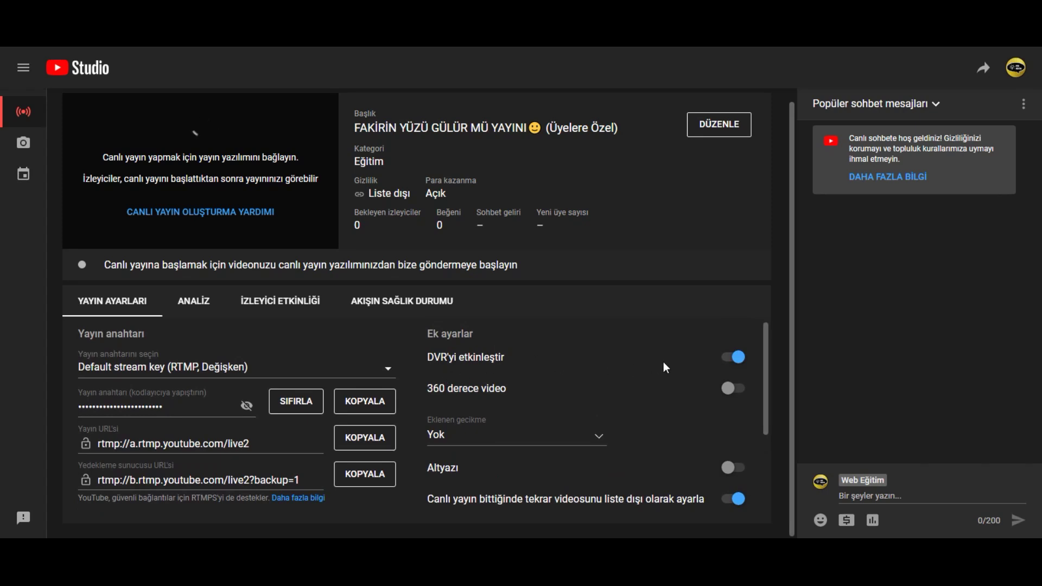
{"action": "left_click", "coordinate": [738, 359]}
{"action": "scroll", "coordinate": [766, 375], "scroll_direction": "down", "scroll_amount": 1}
{"action": "left_click_drag", "start_coordinate": [769, 402], "coordinate": [786, 383]}
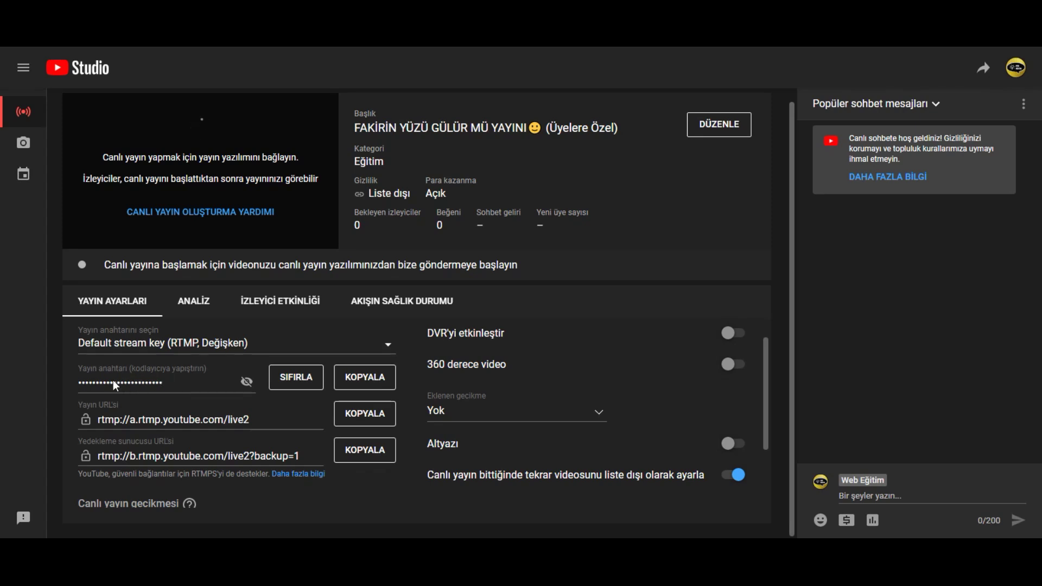
{"action": "left_click_drag", "start_coordinate": [762, 372], "coordinate": [773, 447]}
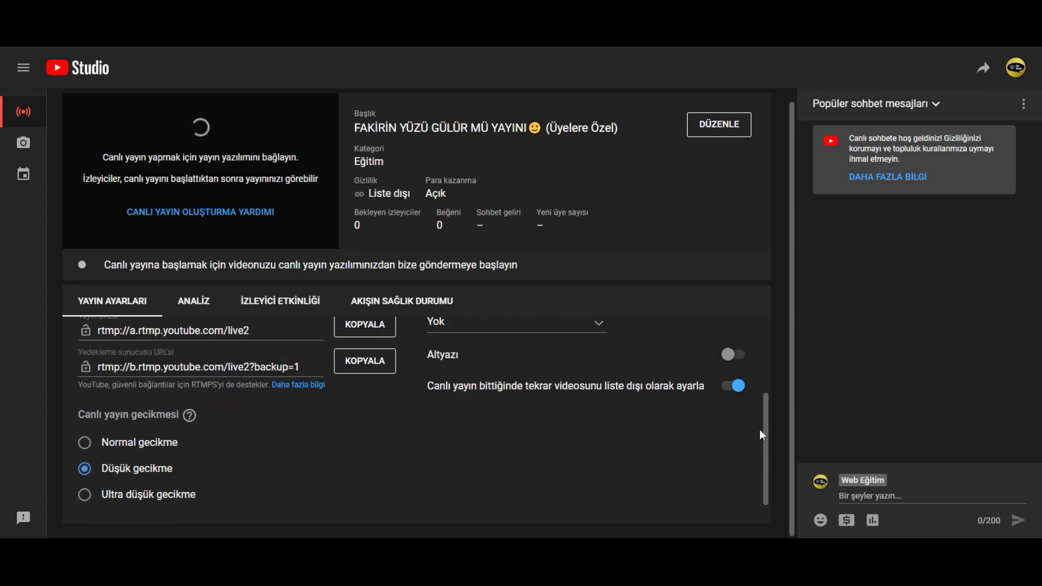
{"action": "left_click_drag", "start_coordinate": [766, 441], "coordinate": [735, 243]}
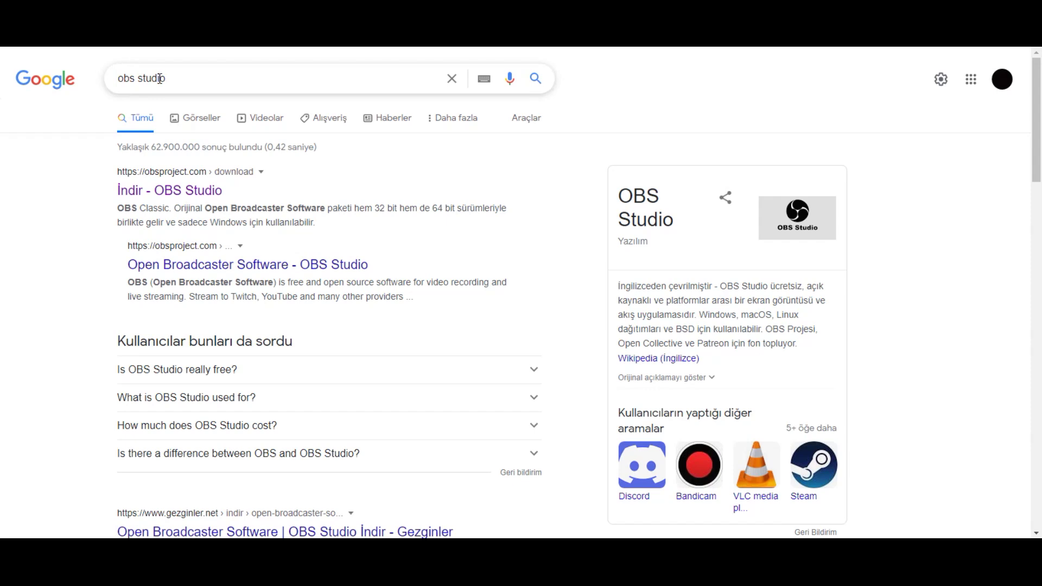
Open the OBS Studio download page from the Google results and examine the Windows installer options and supported Windows versions
{"action": "left_click", "coordinate": [168, 194]}
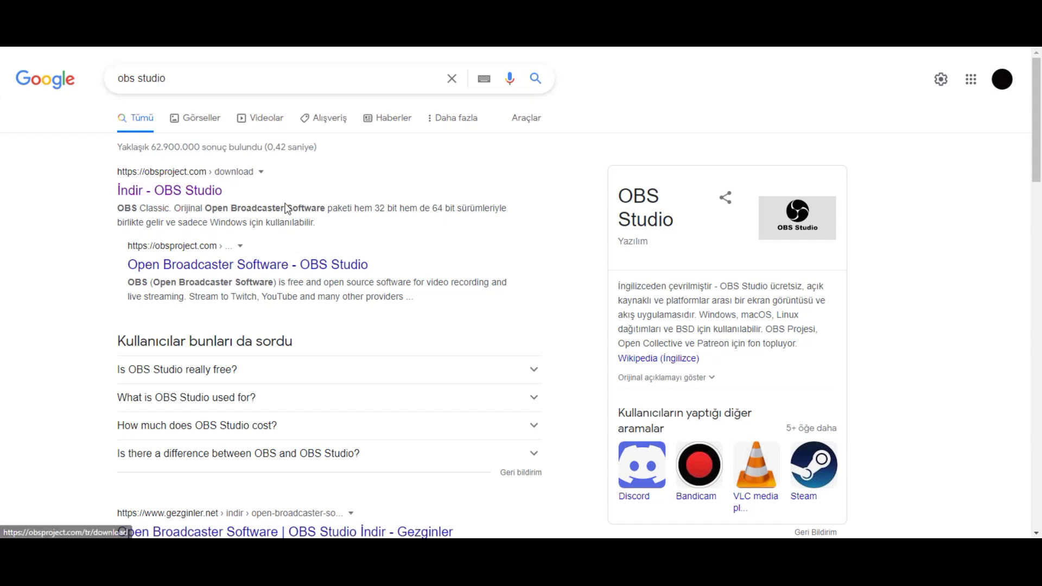
{"action": "scroll", "coordinate": [1025, 202], "scroll_direction": "down", "scroll_amount": 4}
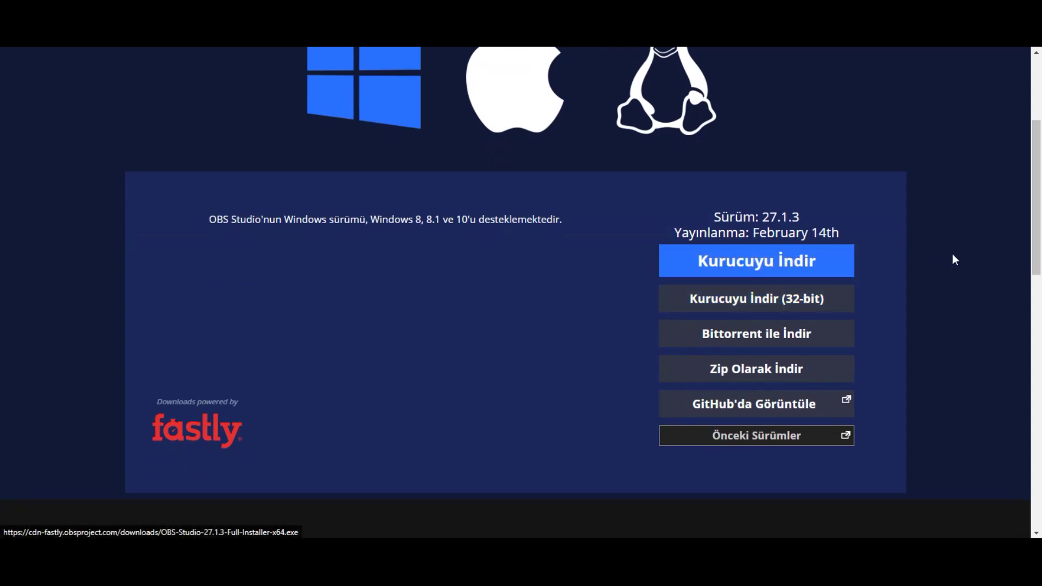
{"action": "scroll", "coordinate": [951, 252], "scroll_direction": "up", "scroll_amount": 1}
{"action": "left_click_drag", "start_coordinate": [217, 268], "coordinate": [569, 273]}
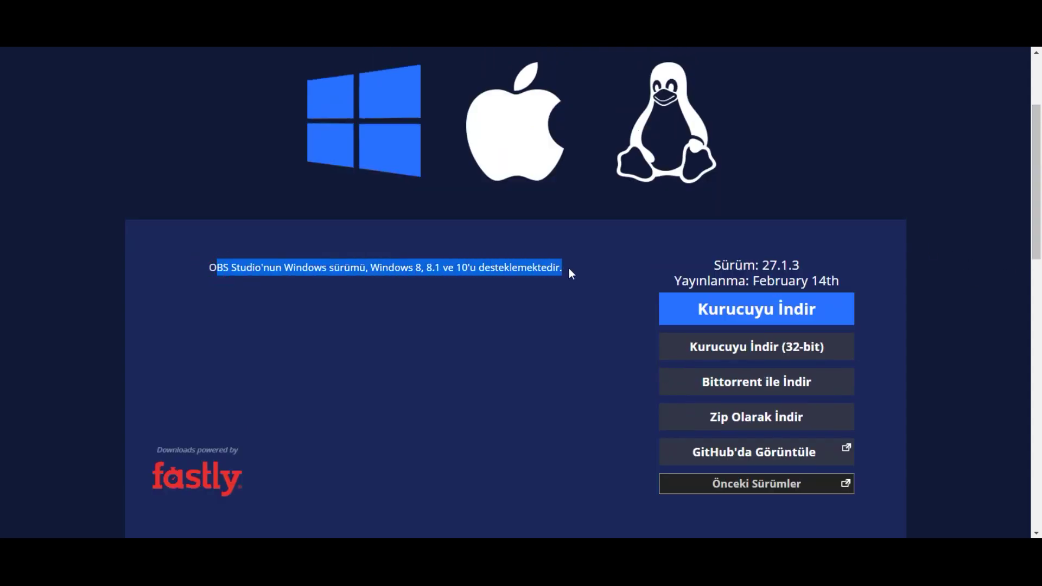
{"action": "left_click", "coordinate": [462, 276]}
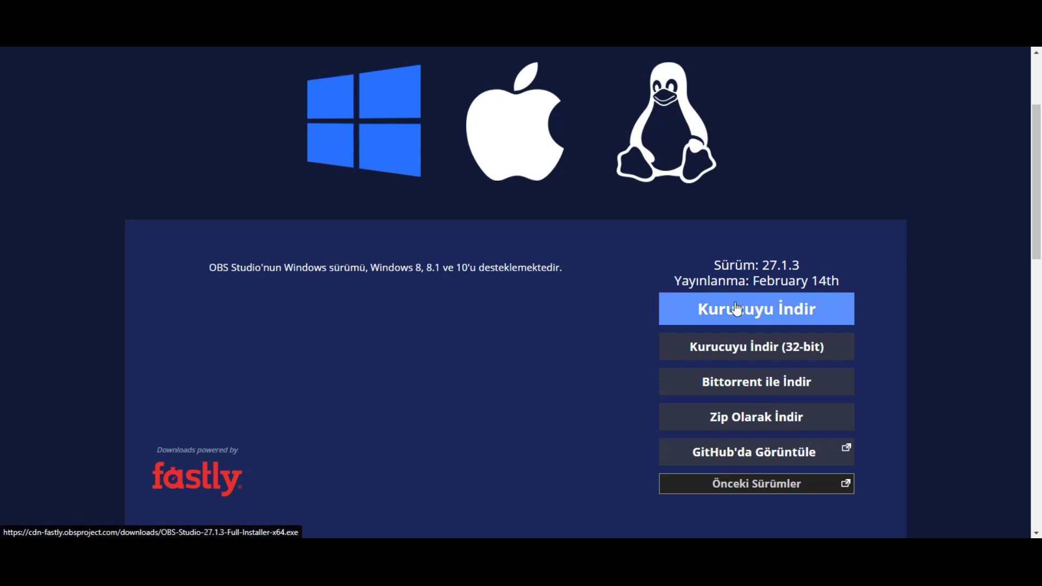
Search Windows for "bit" to find the setting that tells whether the system is 32-bit or 64-bit
{"action": "key", "text": "super+s"}
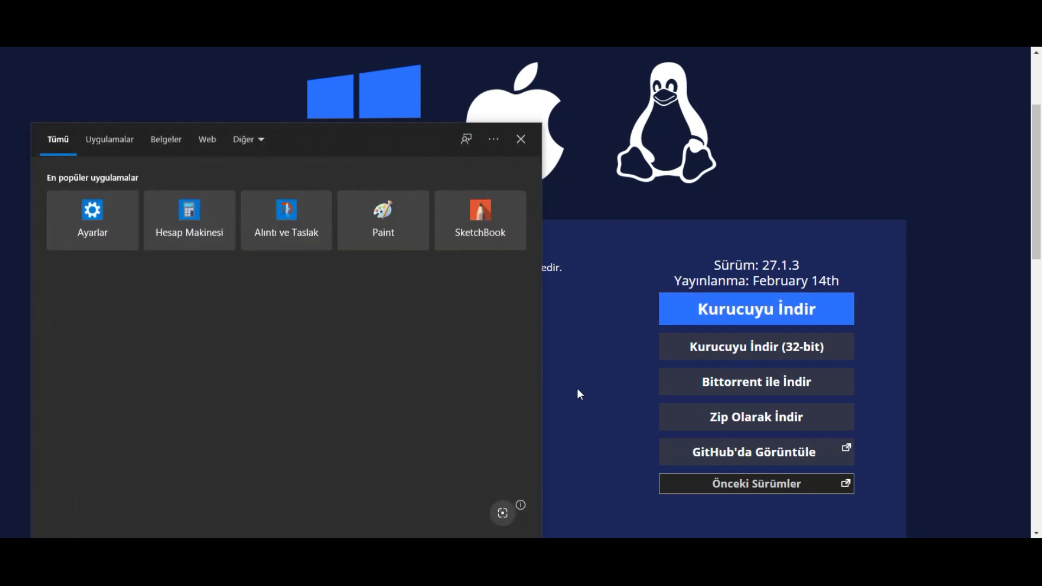
{"action": "type", "text": "bit"}
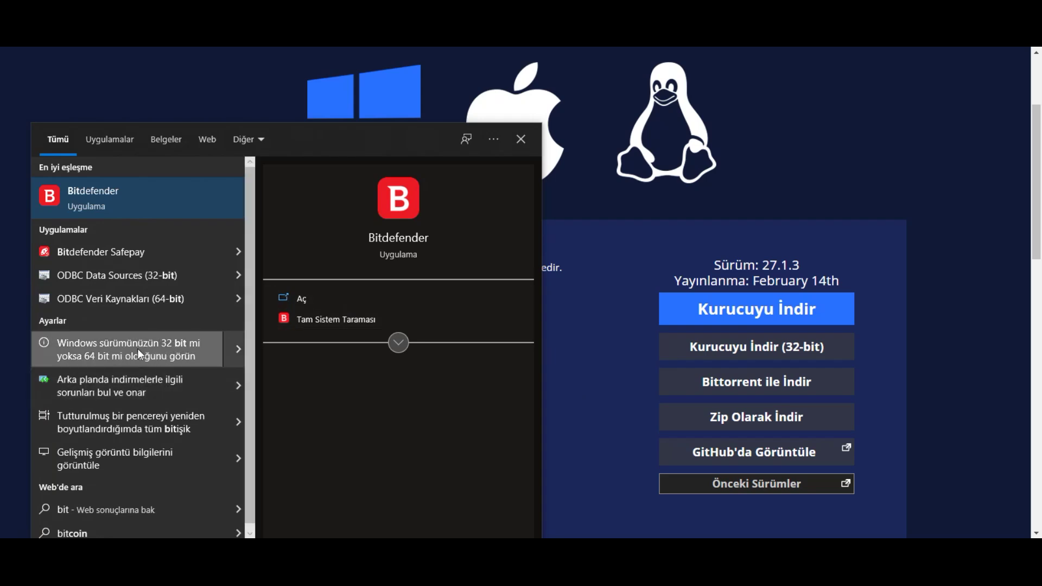
{"action": "left_click", "coordinate": [998, 227]}
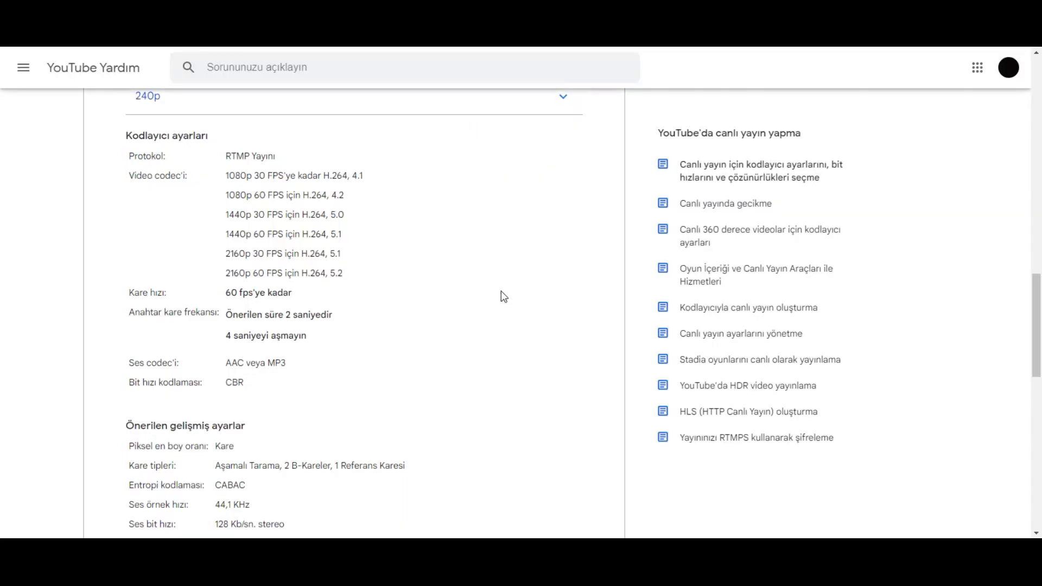
Review the recommended encoder and advanced settings for live streams on the YouTube Help page
{"action": "scroll", "coordinate": [500, 291], "scroll_direction": "up", "scroll_amount": 5}
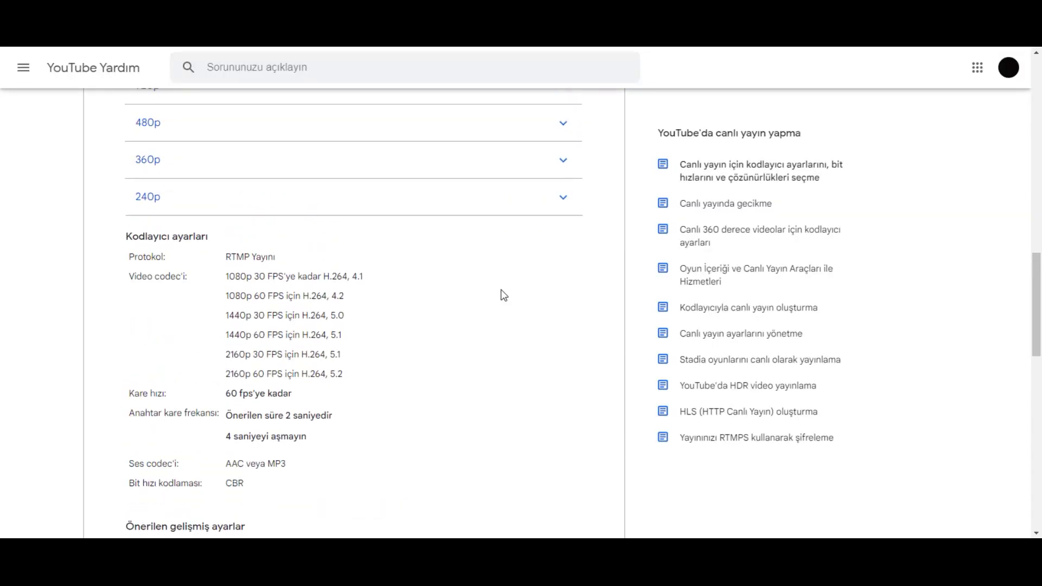
{"action": "scroll", "coordinate": [503, 295], "scroll_direction": "up", "scroll_amount": 2}
{"action": "scroll", "coordinate": [502, 293], "scroll_direction": "down", "scroll_amount": 7}
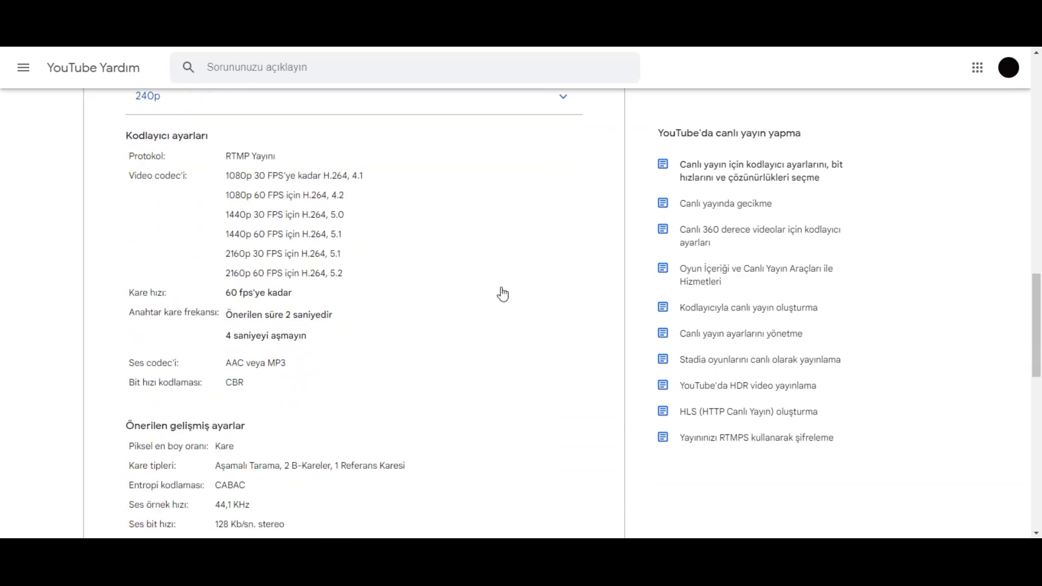
{"action": "scroll", "coordinate": [481, 303], "scroll_direction": "down", "scroll_amount": 4}
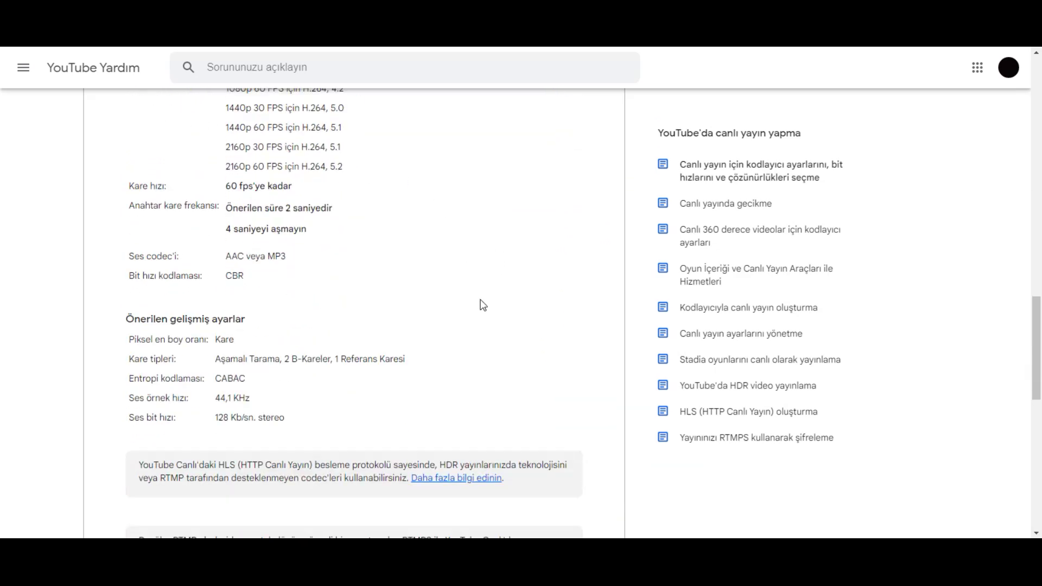
{"action": "scroll", "coordinate": [482, 303], "scroll_direction": "up", "scroll_amount": 5}
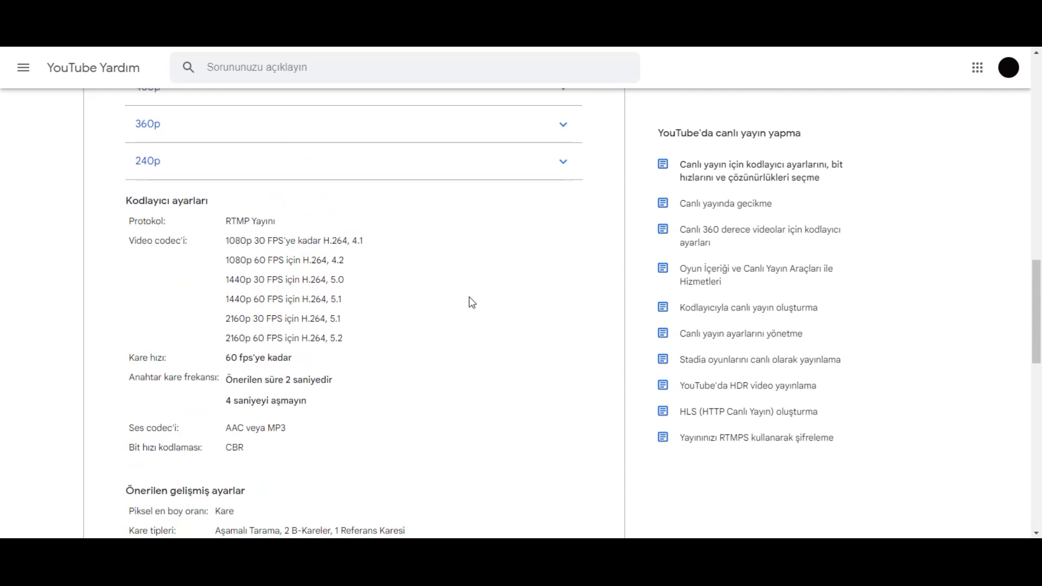
{"action": "scroll", "coordinate": [478, 303], "scroll_direction": "down", "scroll_amount": 2}
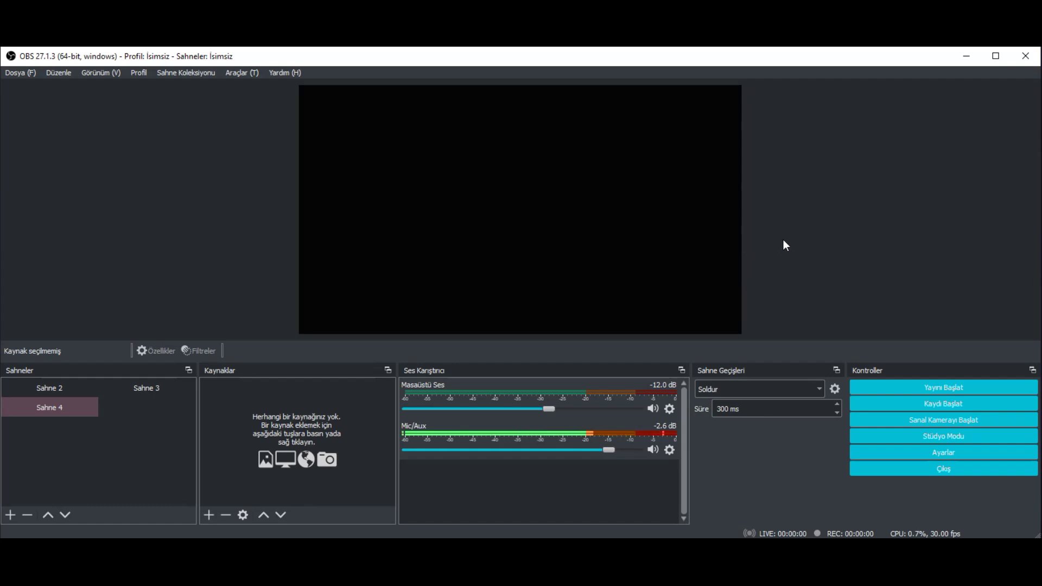
Add a new scene named youtube in OBS Studio
{"action": "left_click", "coordinate": [10, 515]}
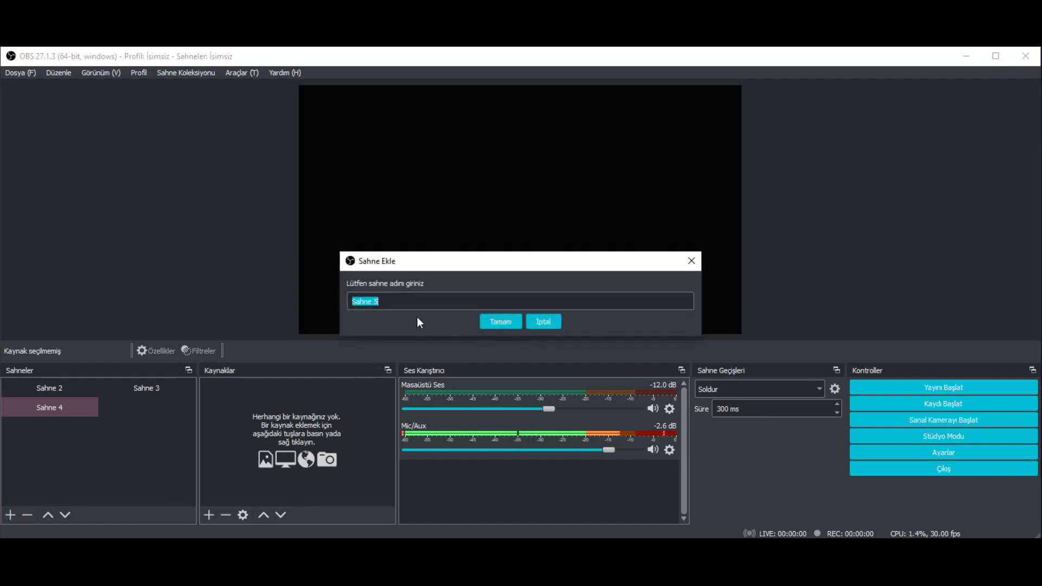
{"action": "type", "text": "youtube"}
{"action": "left_click", "coordinate": [487, 323]}
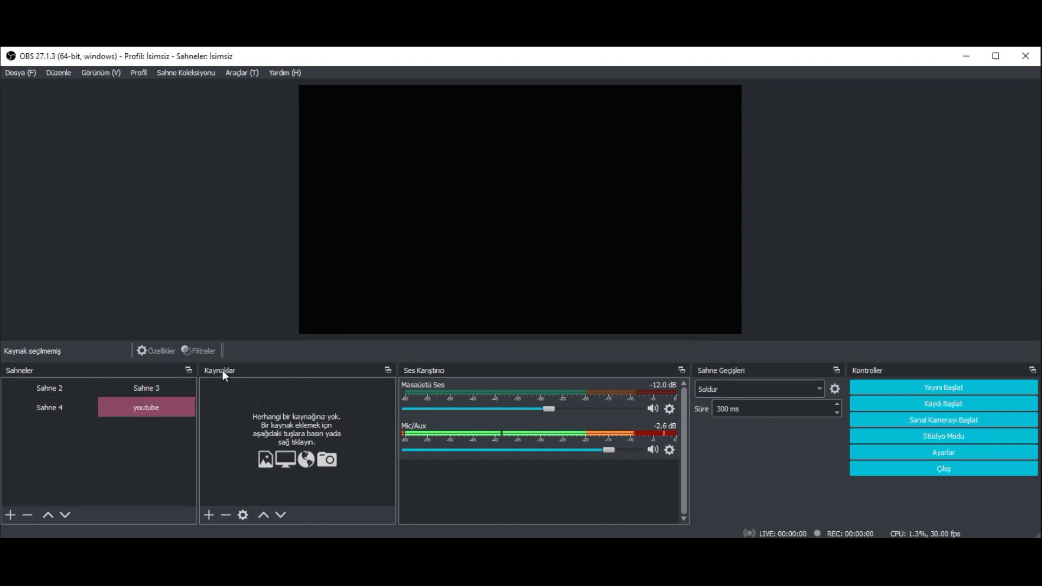
Add a new Ekran Yakalama source to the youtube scene, keeping the Otomatik capture method, Görüntü 1 and cursor capture
{"action": "left_click", "coordinate": [210, 513]}
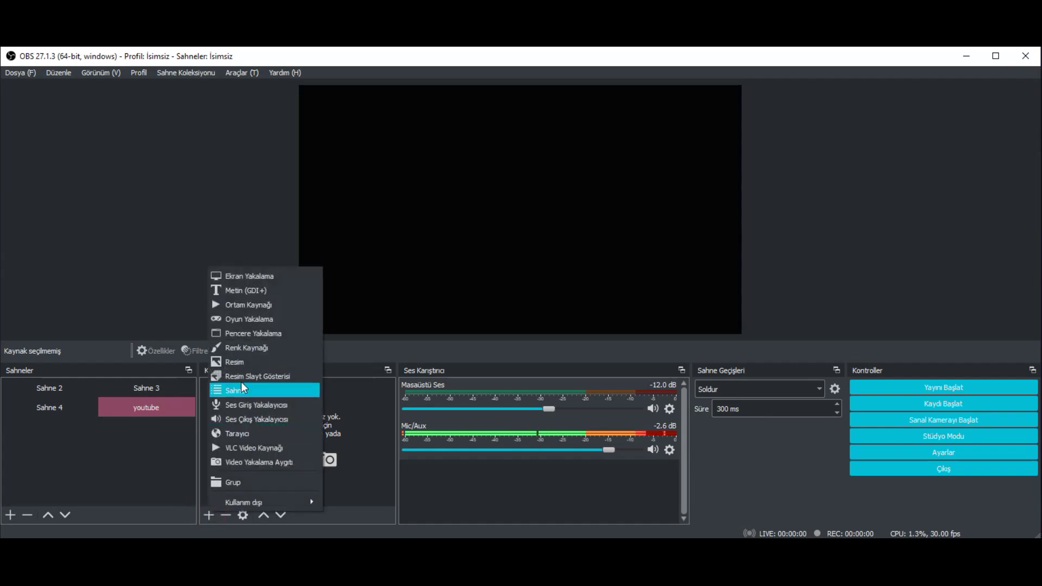
{"action": "left_click", "coordinate": [267, 274]}
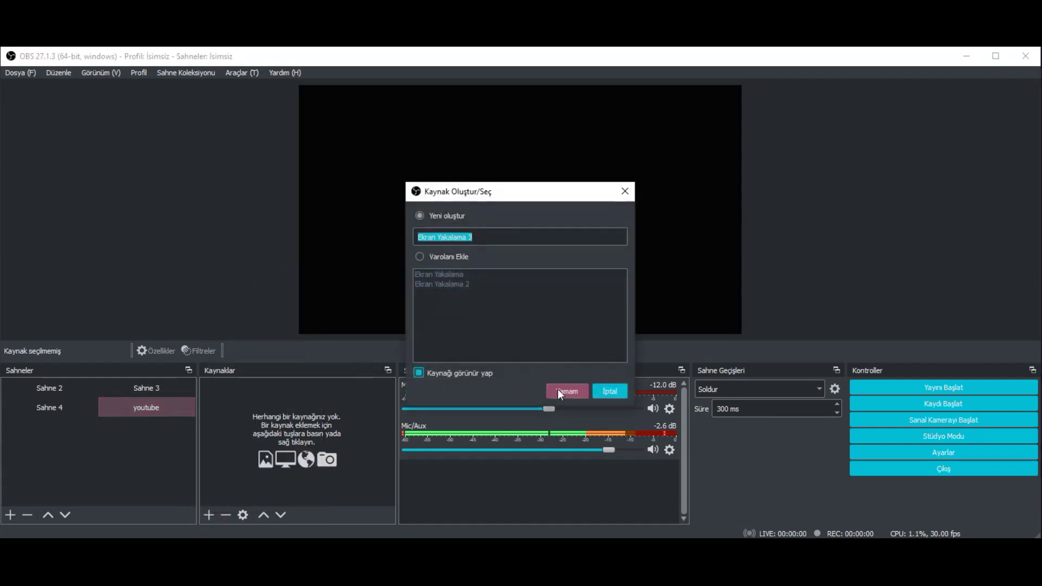
{"action": "left_click", "coordinate": [564, 391]}
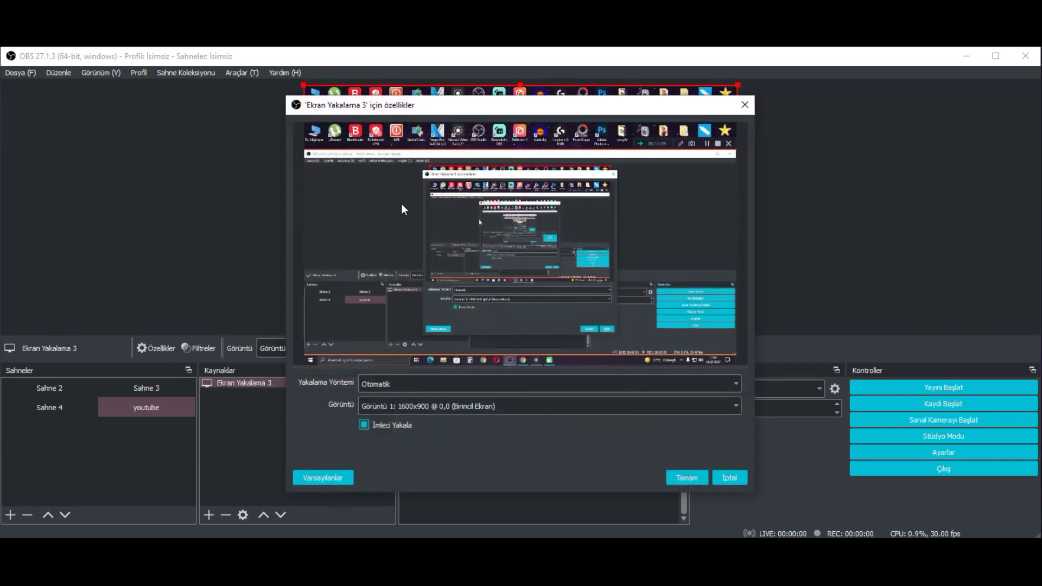
{"action": "left_click", "coordinate": [684, 477]}
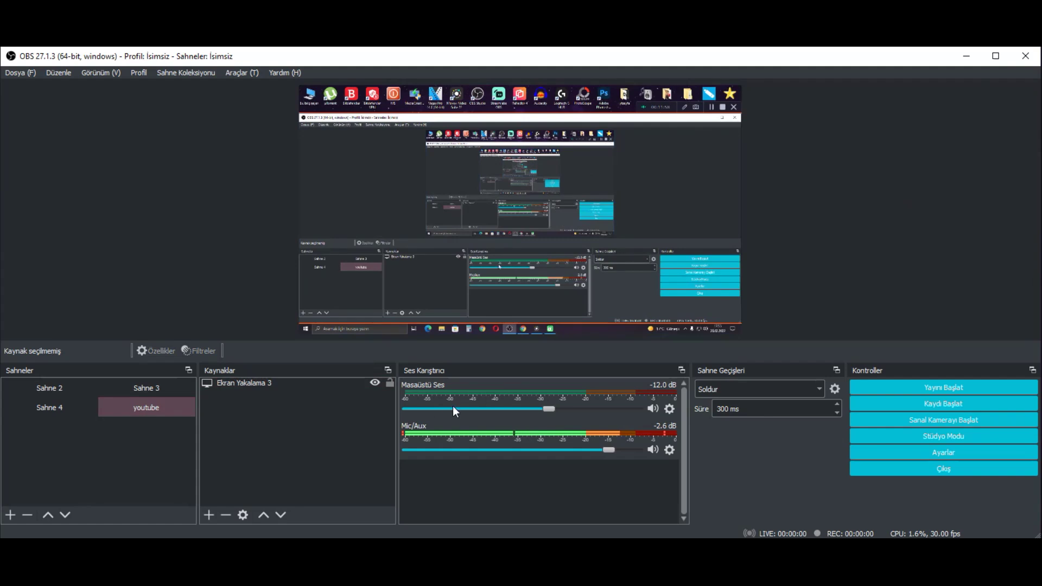
Lock the display capture source in the youtube scene
{"action": "mouse_move", "coordinate": [508, 222]}
{"action": "left_mouse_down"}
{"action": "mouse_move", "coordinate": [517, 219]}
{"action": "mouse_move", "coordinate": [496, 223]}
{"action": "left_mouse_up"}
{"action": "left_click", "coordinate": [376, 382]}
{"action": "left_click", "coordinate": [745, 264]}
{"action": "left_click", "coordinate": [209, 514]}
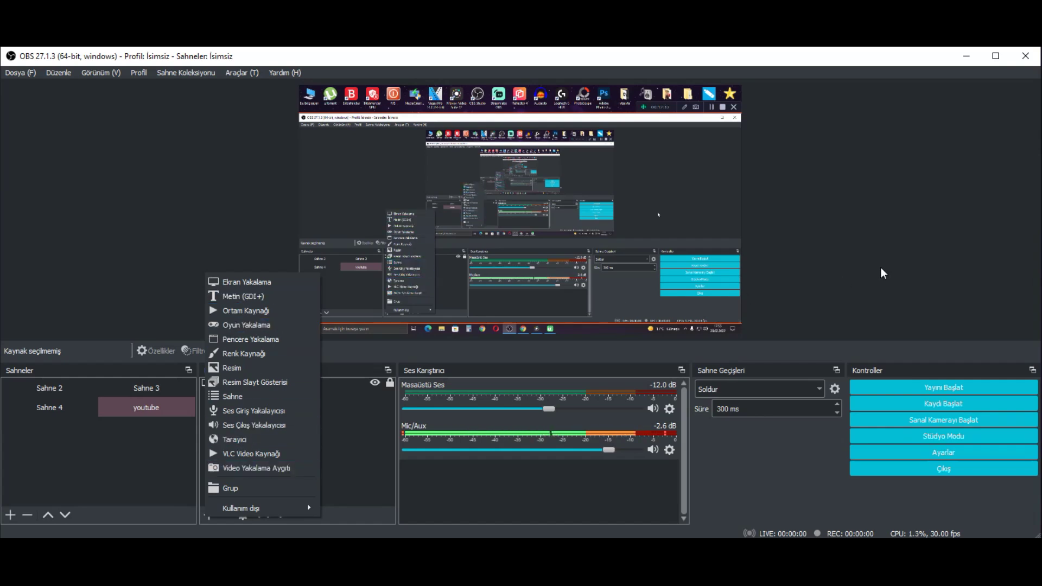
{"action": "left_click", "coordinate": [852, 266]}
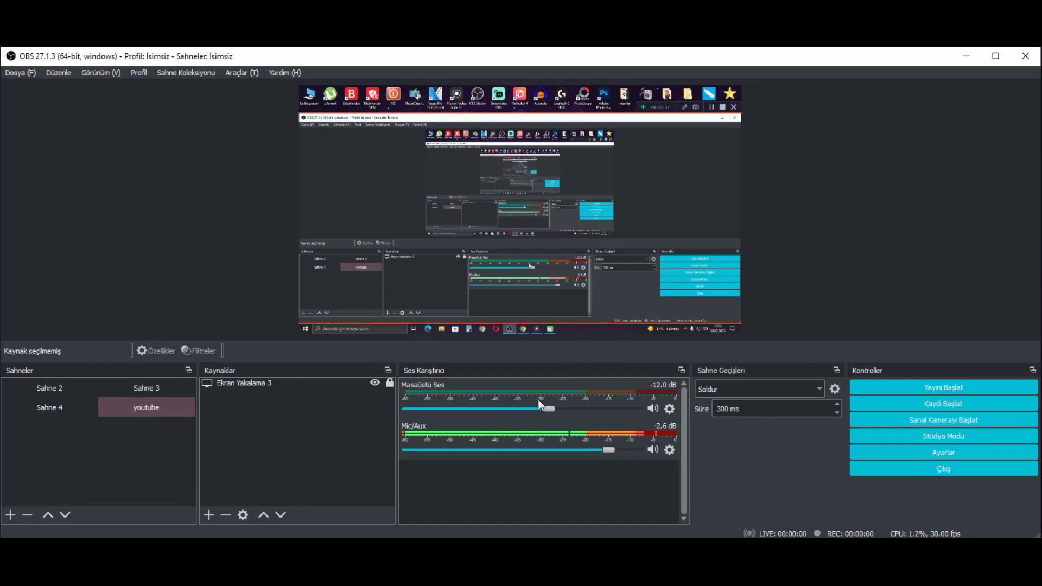
Lower the Masaüstü Ses volume to -15.6 dB in the audio mixer
{"action": "left_click_drag", "start_coordinate": [547, 408], "coordinate": [539, 408]}
{"action": "left_click_drag", "start_coordinate": [538, 408], "coordinate": [533, 409]}
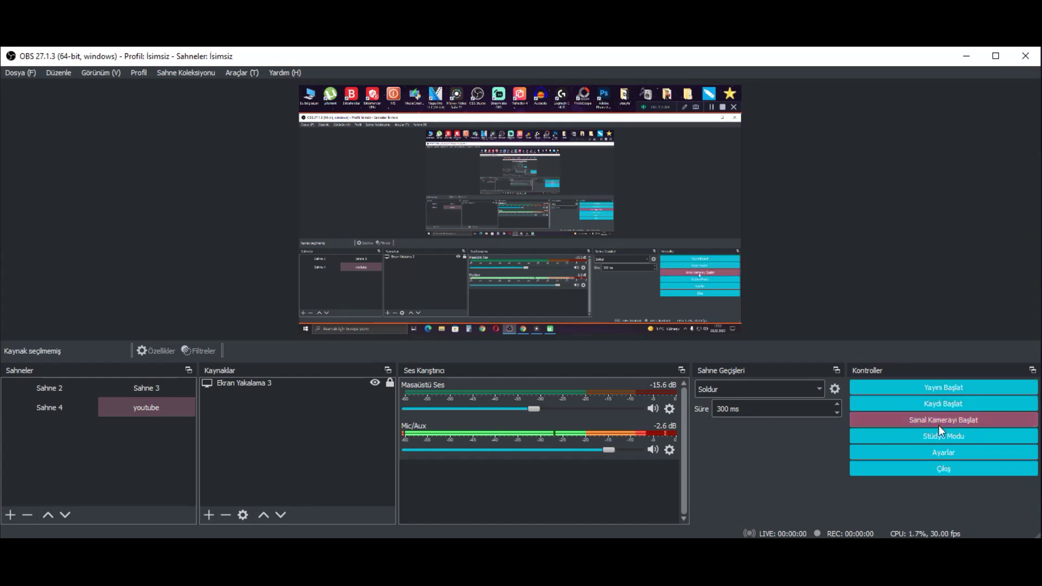
Open the OBS settings, look over the general options and go to the Yayın settings
{"action": "left_click", "coordinate": [939, 454]}
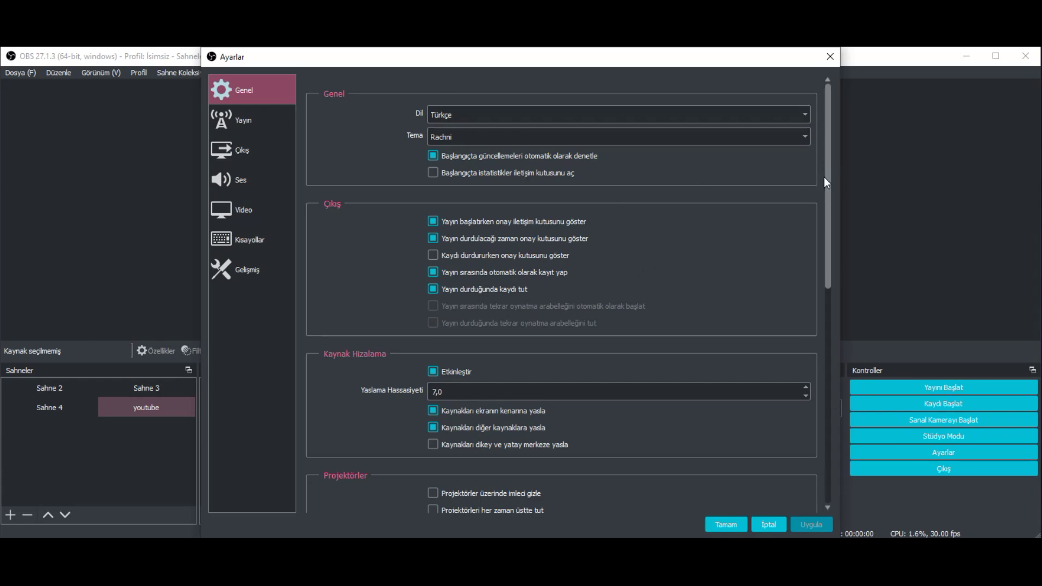
{"action": "left_click_drag", "start_coordinate": [830, 199], "coordinate": [857, 282]}
{"action": "left_click", "coordinate": [244, 120]}
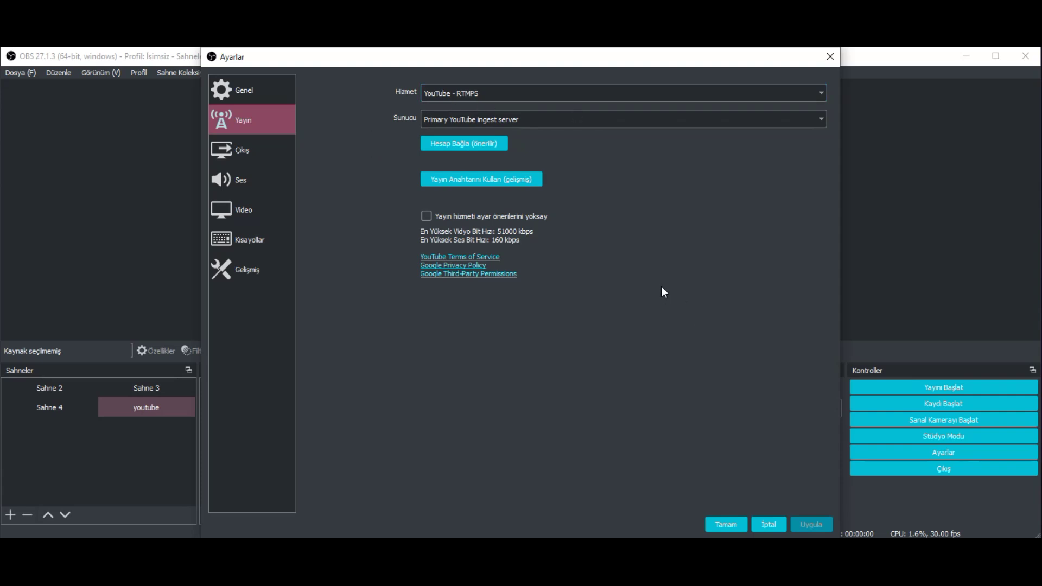
Choose YouTube - RTMPS as the streaming service from the full list of services
{"action": "left_click", "coordinate": [525, 96]}
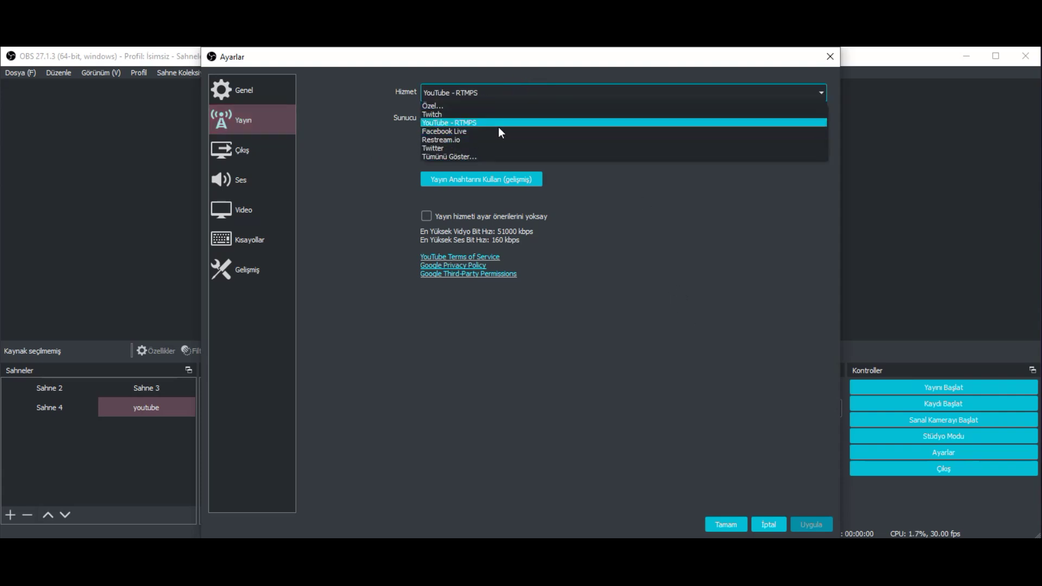
{"action": "left_click", "coordinate": [448, 156]}
{"action": "scroll", "coordinate": [572, 227], "scroll_direction": "down", "scroll_amount": 20}
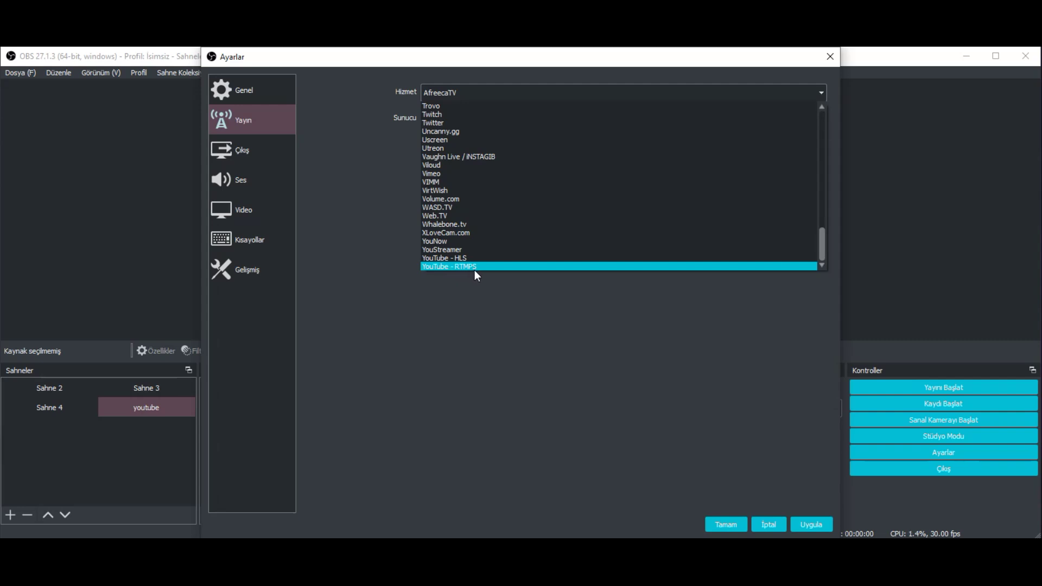
{"action": "key", "text": "Return"}
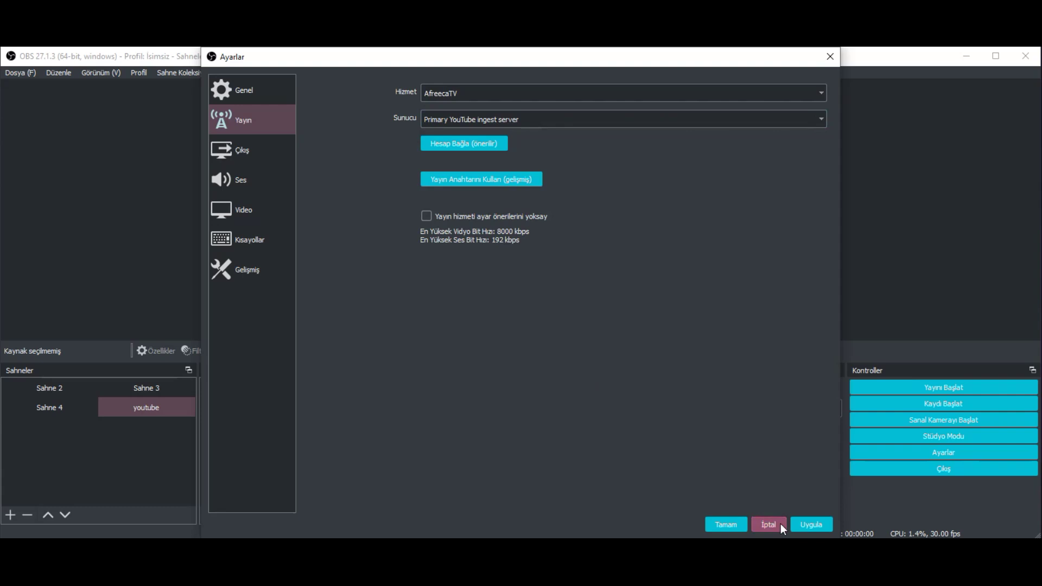
{"action": "left_click", "coordinate": [544, 93]}
{"action": "scroll", "coordinate": [519, 230], "scroll_direction": "down", "scroll_amount": 15}
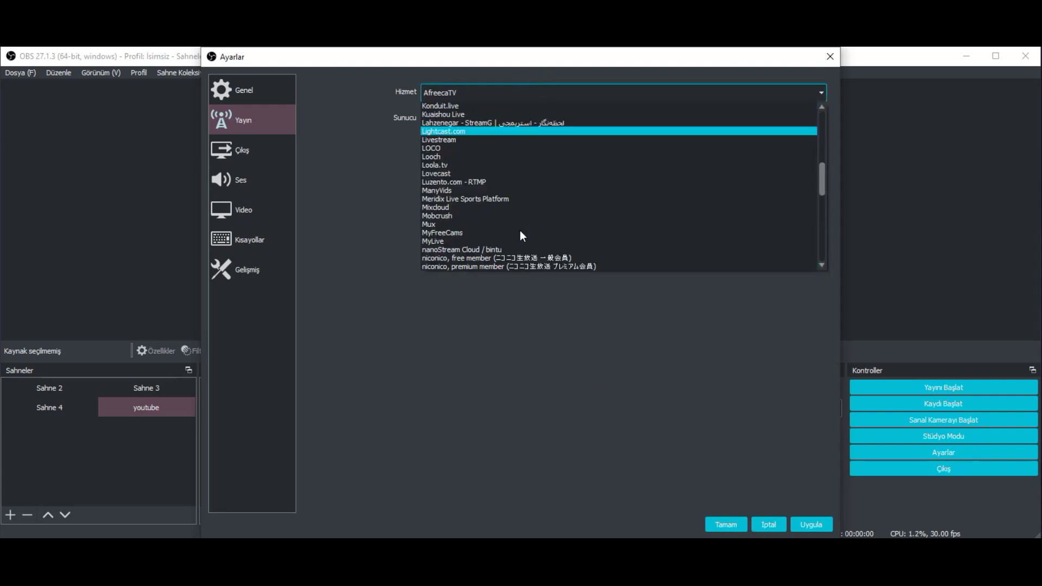
{"action": "scroll", "coordinate": [459, 250], "scroll_direction": "down", "scroll_amount": 3}
{"action": "left_click", "coordinate": [480, 267]}
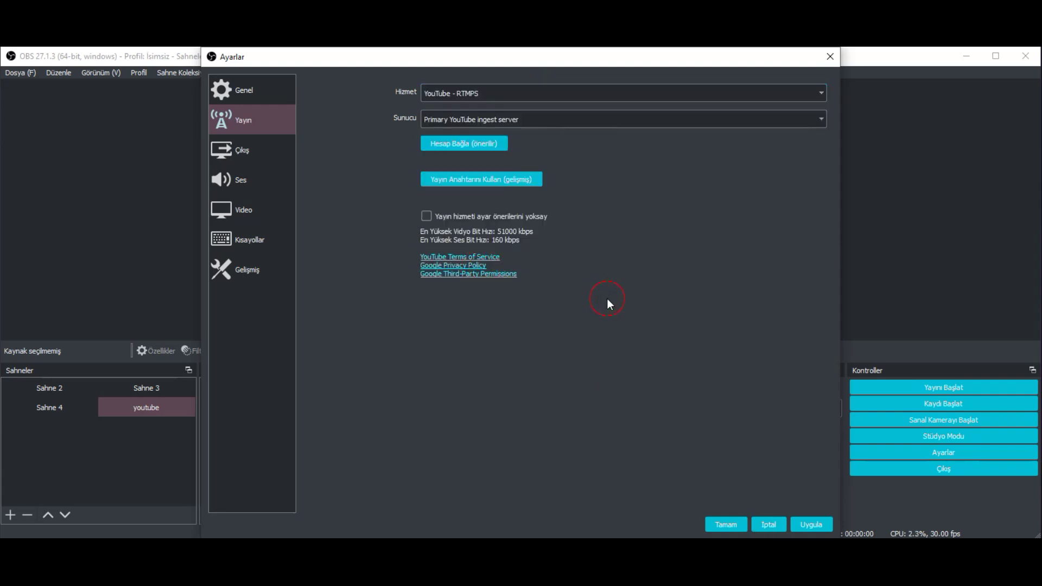
Keep Primary YouTube ingest server as the server and choose to connect with a stream key
{"action": "left_click", "coordinate": [580, 119]}
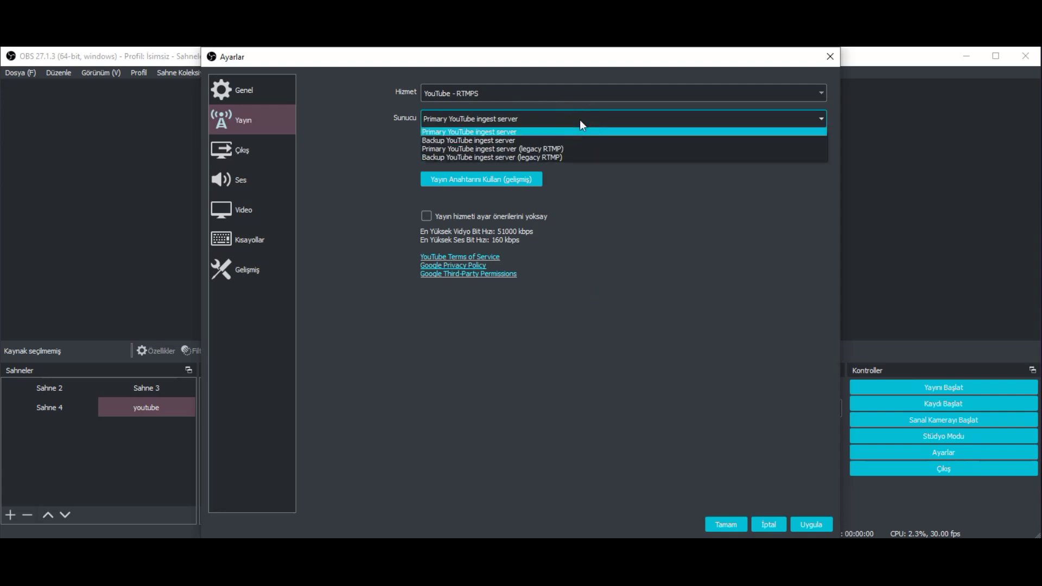
{"action": "left_click", "coordinate": [651, 265]}
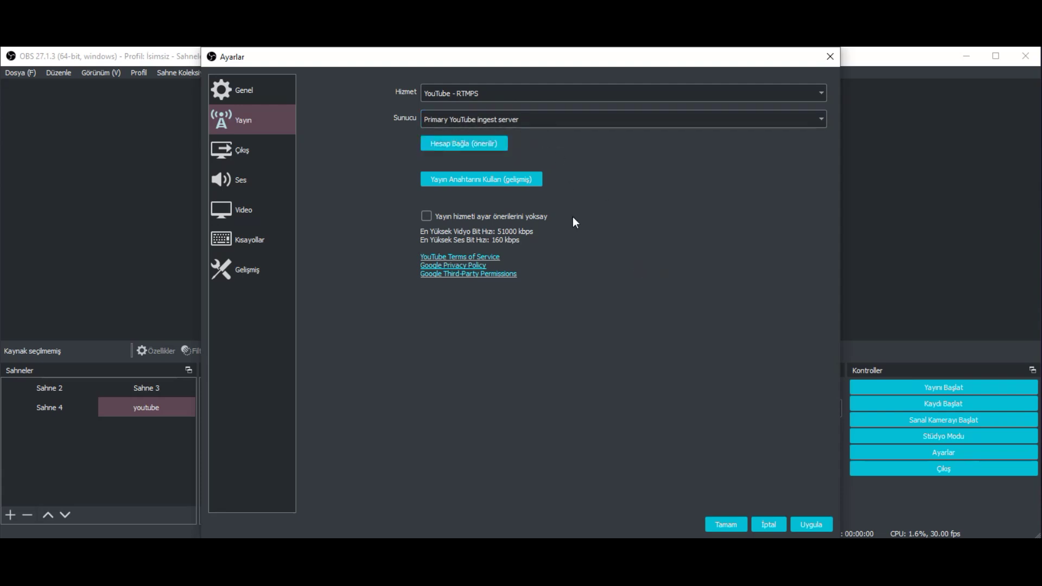
{"action": "left_click", "coordinate": [474, 180]}
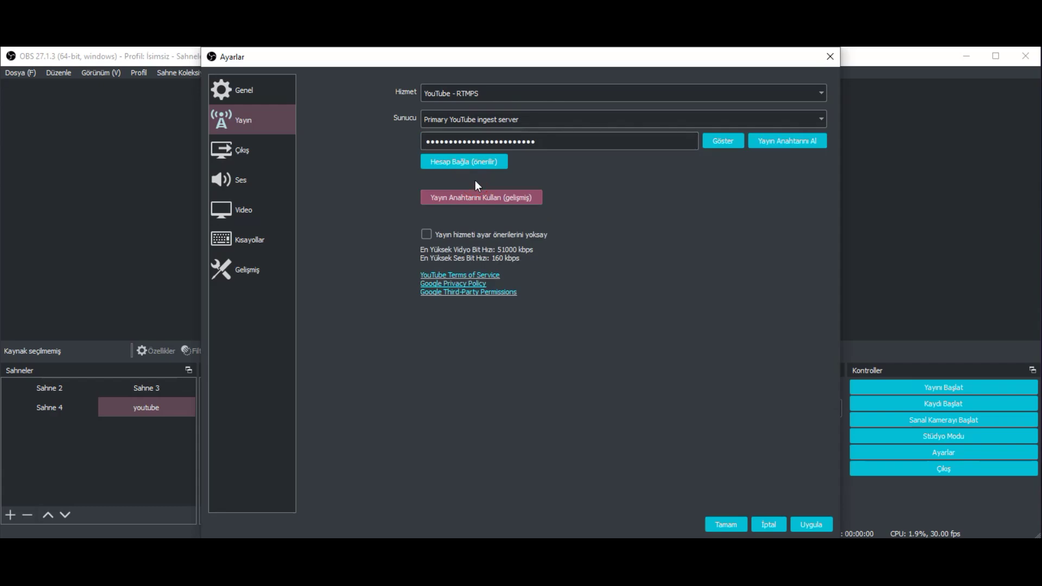
Replace the stream key in OBS with the default stream key copied from YouTube Studio and apply the change
{"action": "double_click", "coordinate": [569, 144]}
{"action": "key", "text": "BackSpace"}
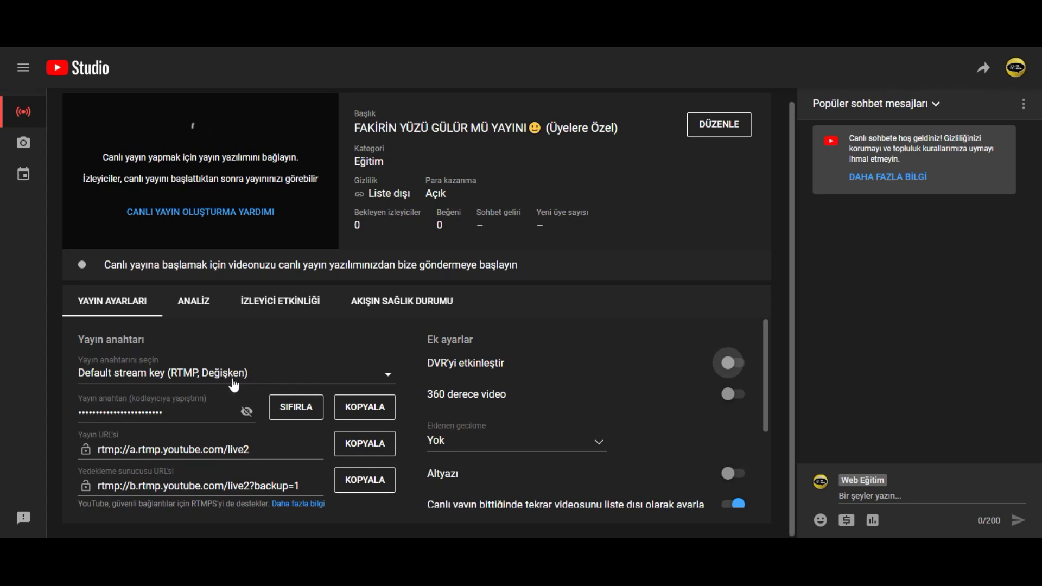
{"action": "left_click", "coordinate": [372, 415]}
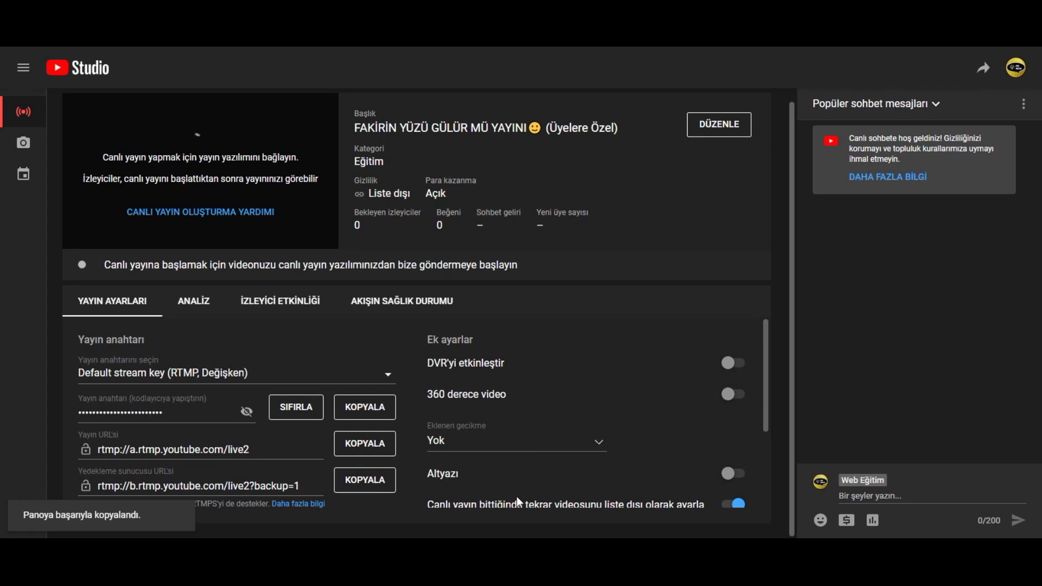
{"action": "mouse_move", "coordinate": [496, 575]}
{"action": "left_click", "coordinate": [495, 502]}
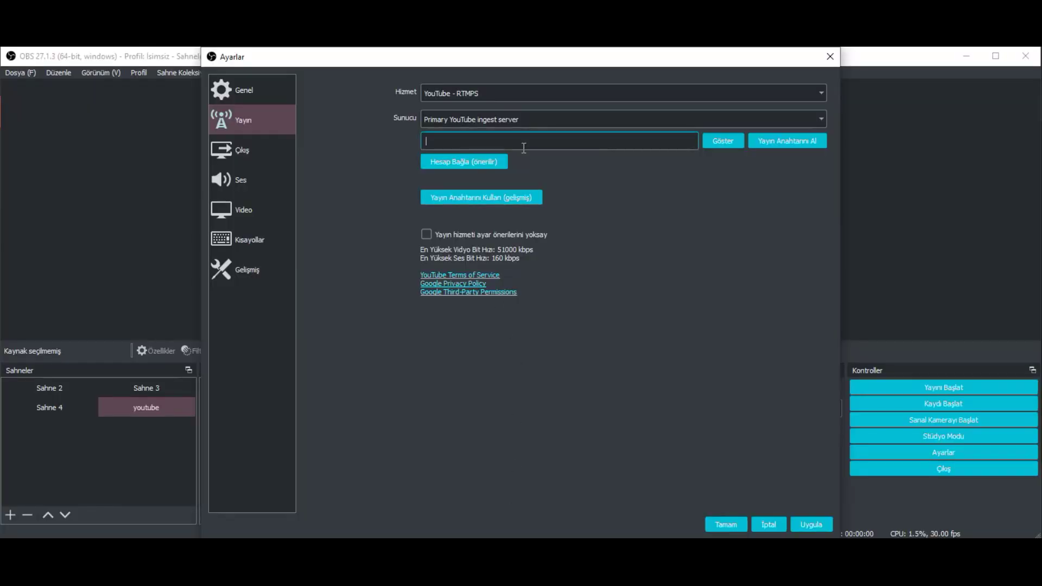
{"action": "key", "text": "ctrl+v"}
{"action": "left_click", "coordinate": [814, 524]}
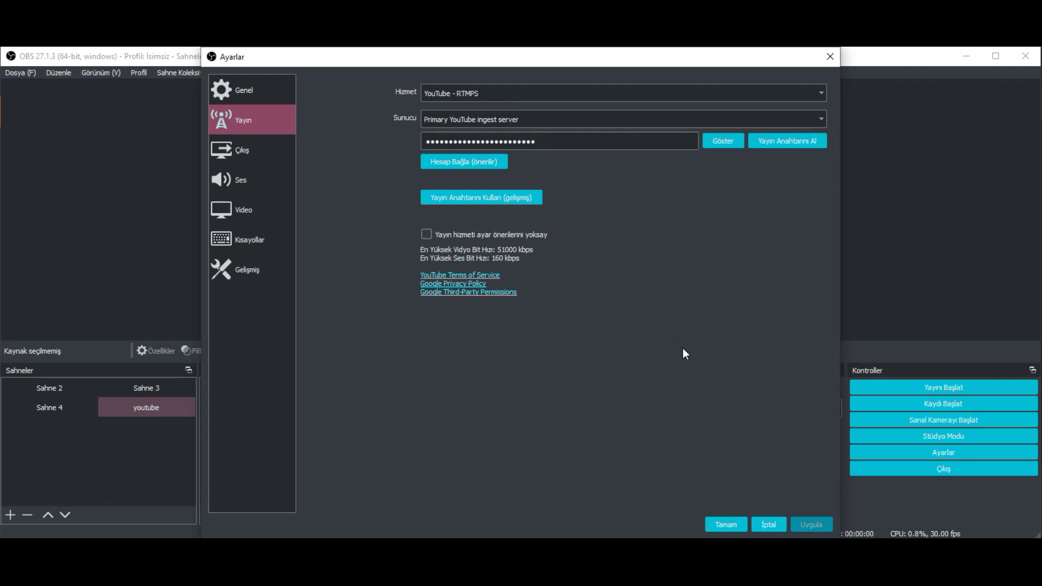
Open the streaming output settings, look at the Basit output mode and return to the Gelişmiş mode
{"action": "left_click", "coordinate": [252, 148]}
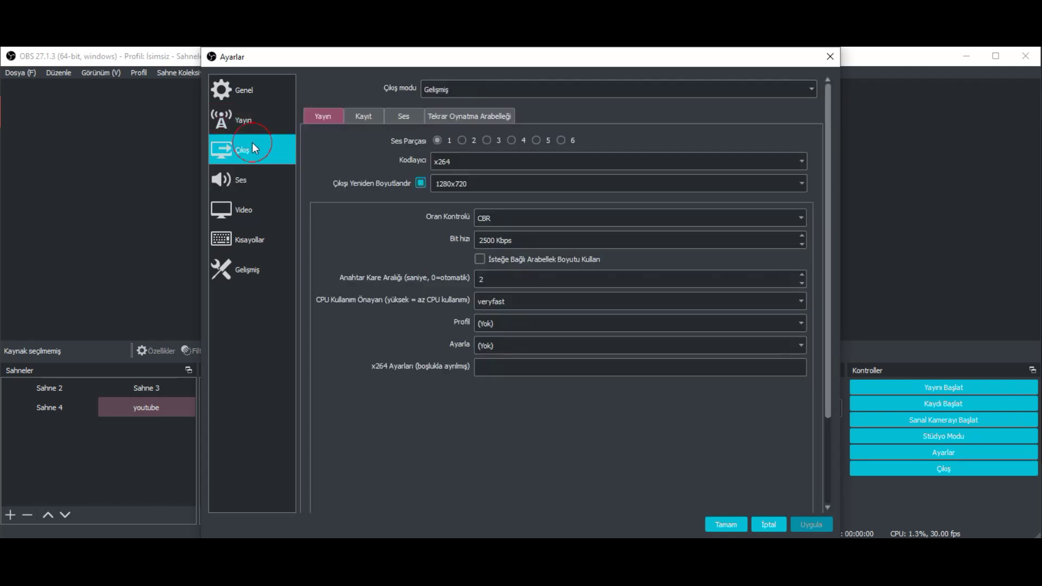
{"action": "left_click", "coordinate": [319, 116]}
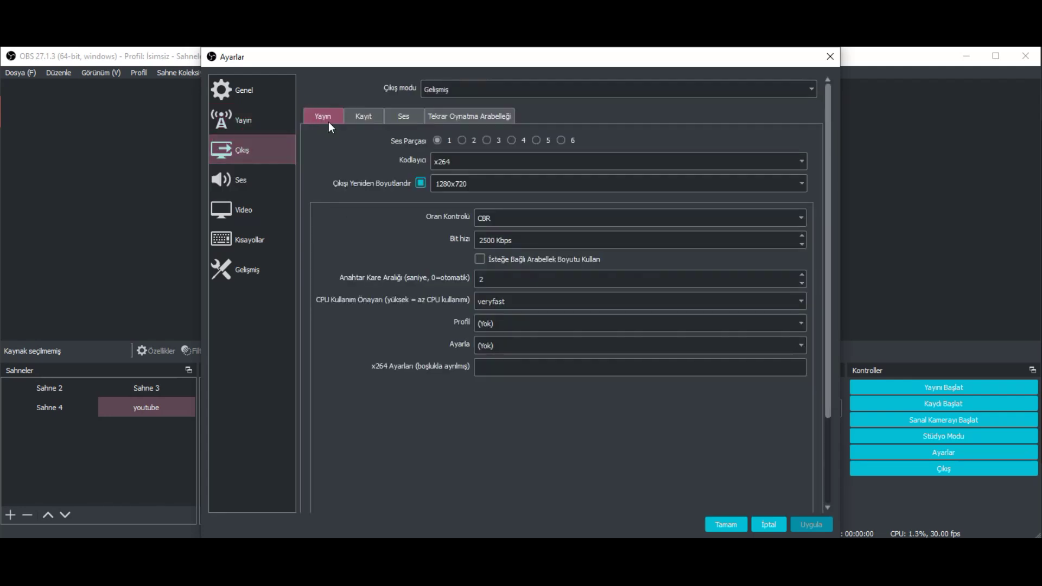
{"action": "left_click", "coordinate": [486, 90]}
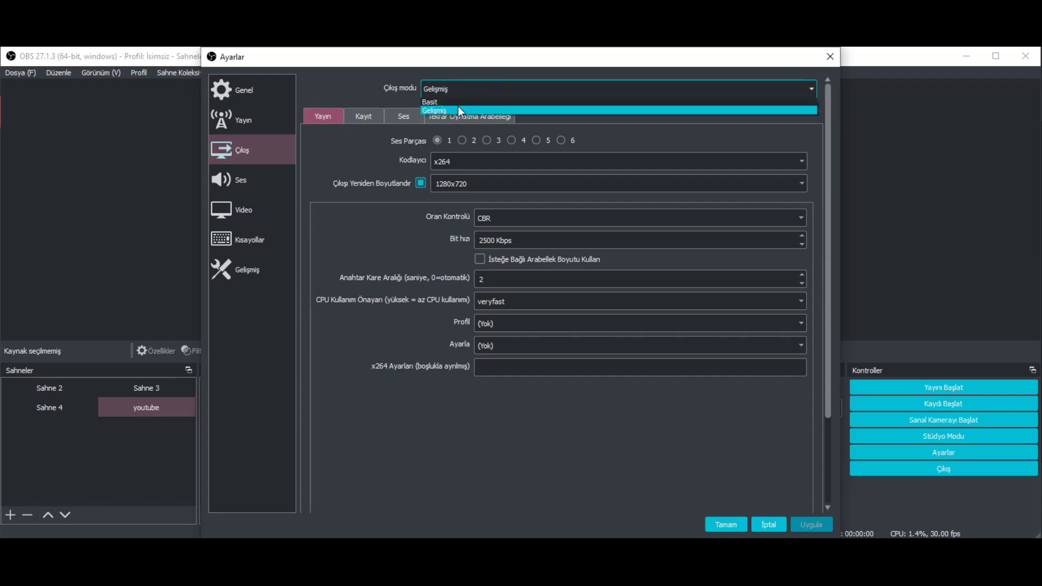
{"action": "left_click", "coordinate": [457, 102]}
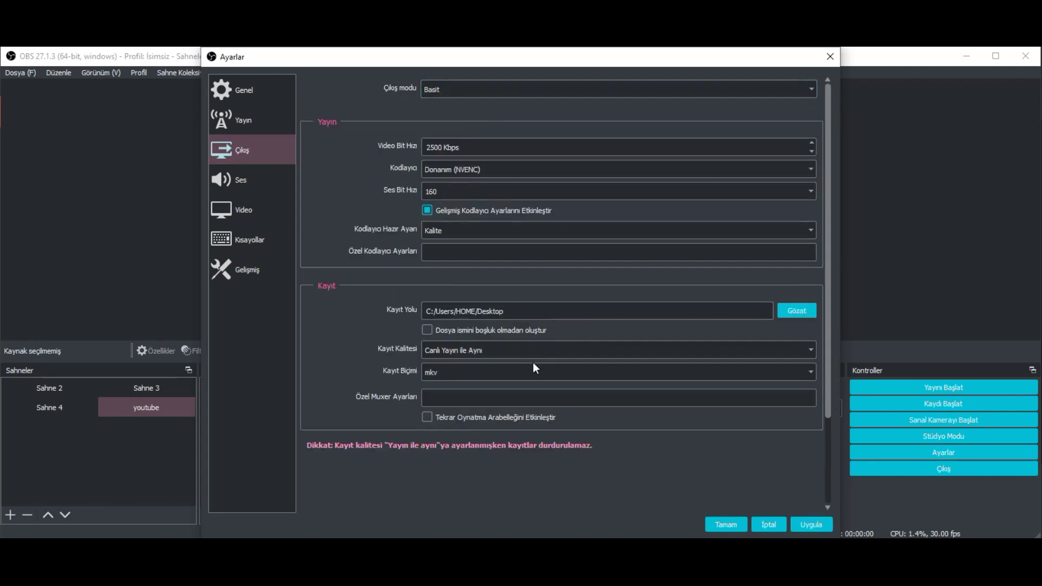
{"action": "left_click", "coordinate": [482, 92]}
{"action": "left_click", "coordinate": [447, 107]}
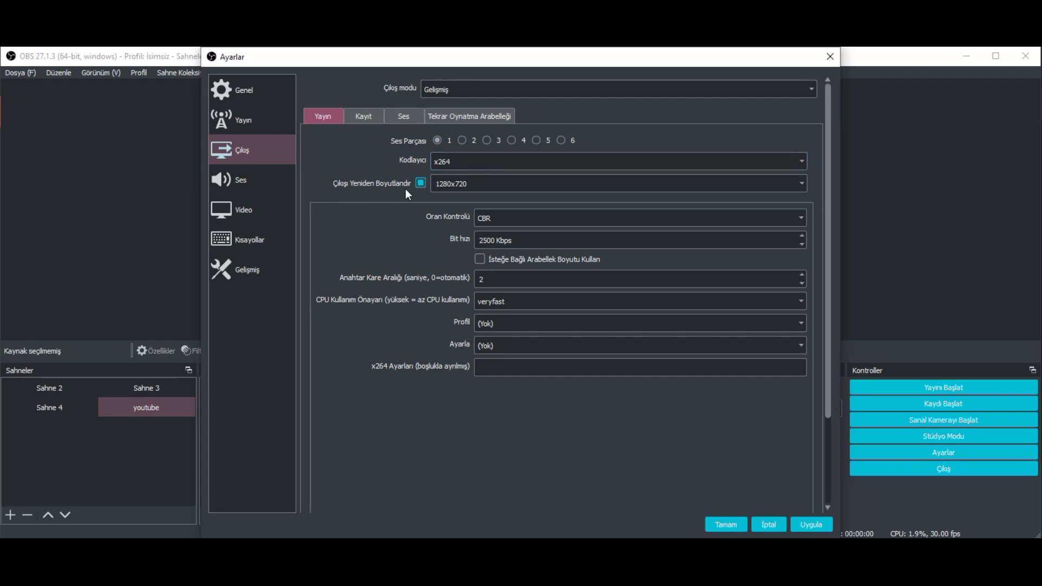
Toggle output rescaling off and on, try the NVIDIA NVENC H.264 (new) stream encoder and go back to x264
{"action": "left_click", "coordinate": [420, 183]}
{"action": "left_click", "coordinate": [421, 183]}
{"action": "left_click", "coordinate": [506, 158]}
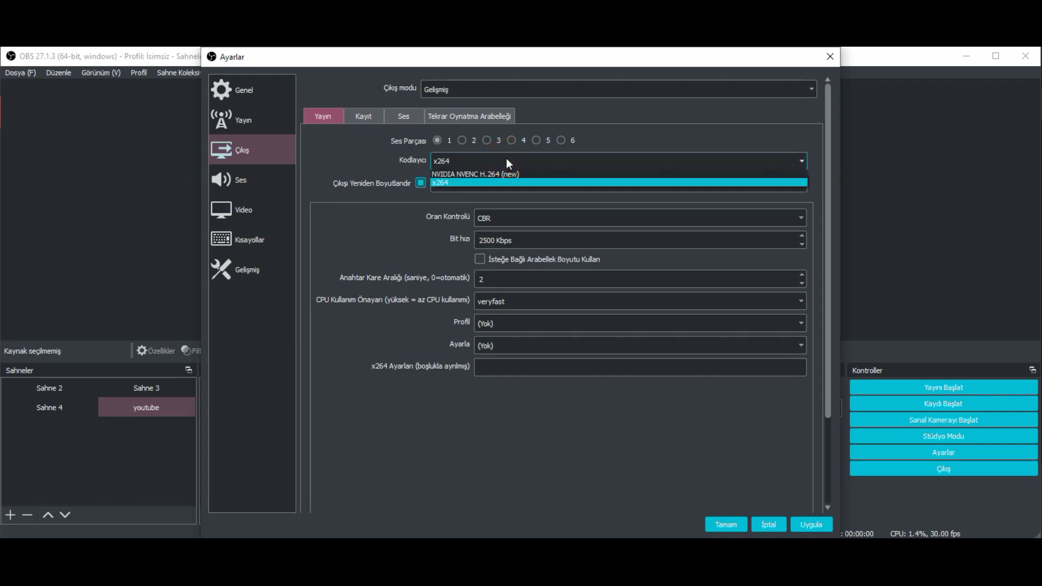
{"action": "left_click", "coordinate": [487, 173]}
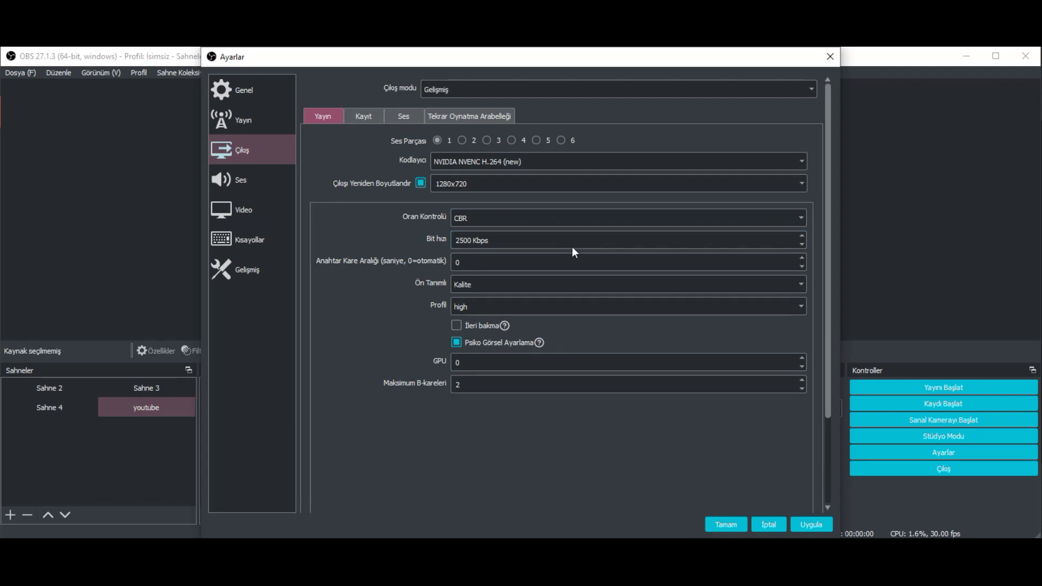
{"action": "left_click", "coordinate": [571, 164]}
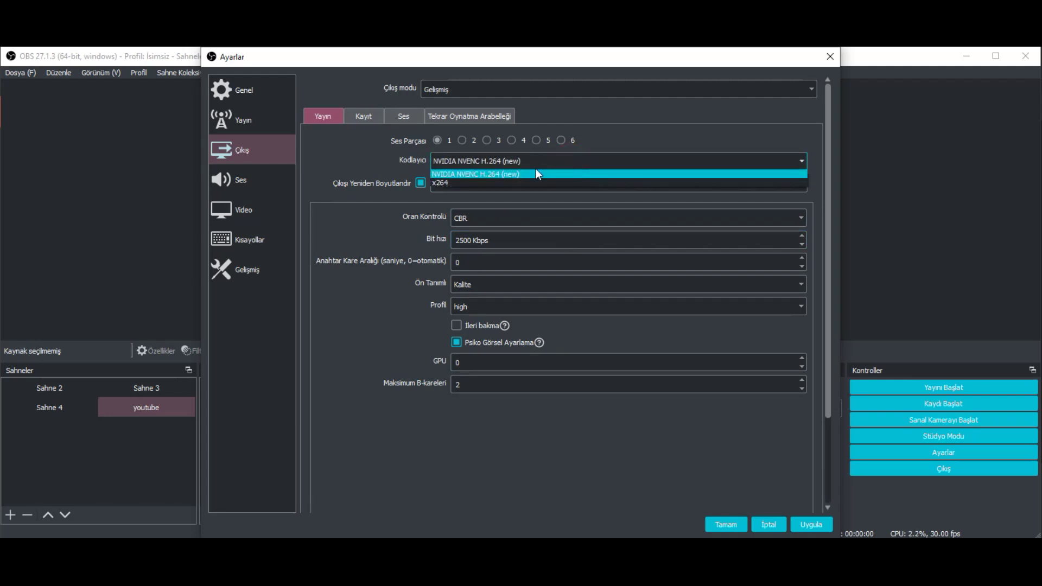
{"action": "left_click", "coordinate": [492, 183]}
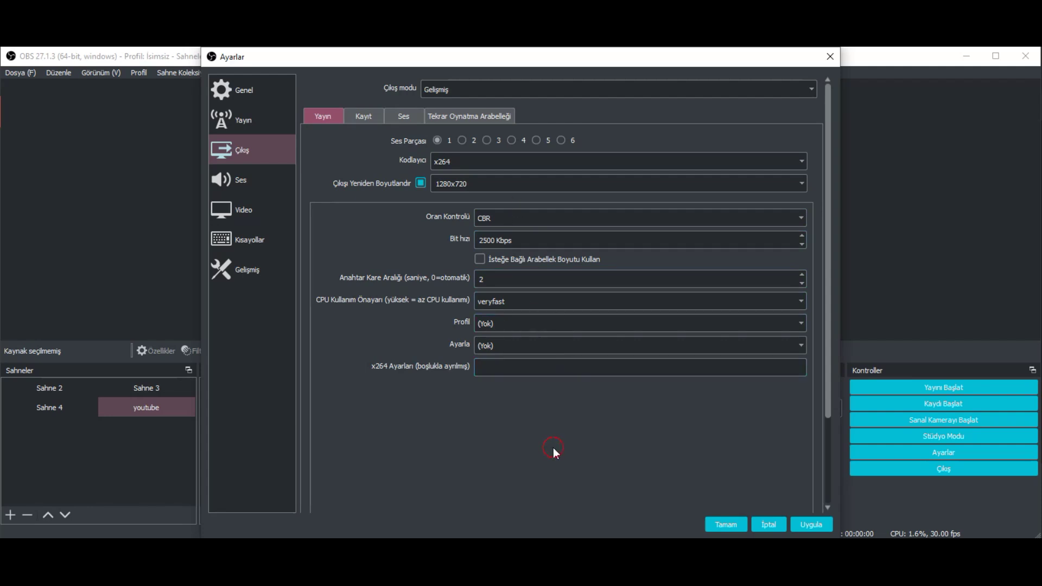
Look over the Kayıt, Ses and Tekrar Oynatma Arabelleği output options and return to the Yayın output options
{"action": "left_click", "coordinate": [361, 117]}
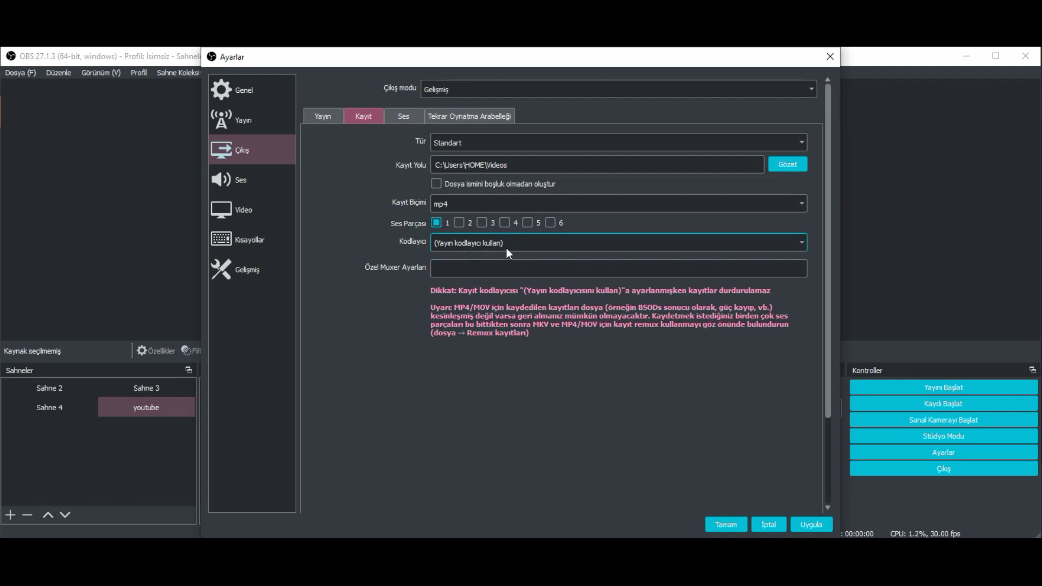
{"action": "left_click", "coordinate": [408, 115]}
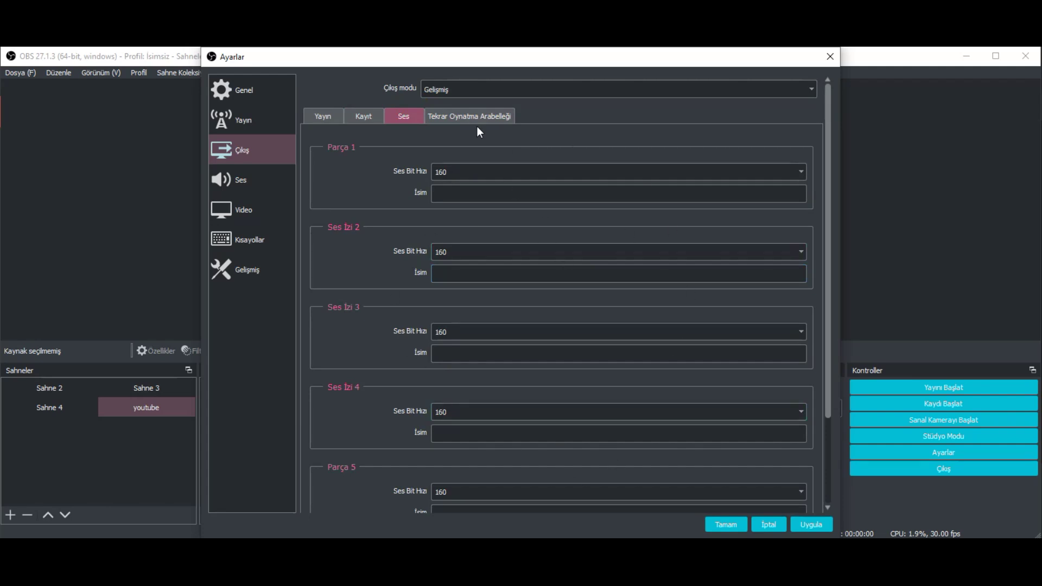
{"action": "left_click", "coordinate": [474, 117]}
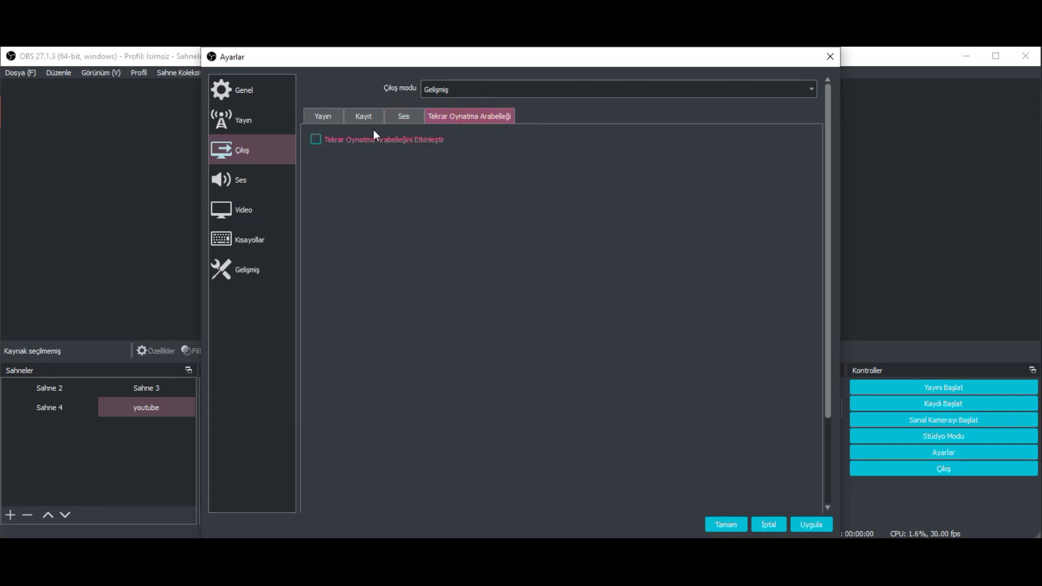
{"action": "left_click", "coordinate": [330, 117]}
Examine the audio settings, including the Mikrofon/Yardımcı Ses device choices and the push-to-talk and push-to-mute options
{"action": "left_click", "coordinate": [269, 184]}
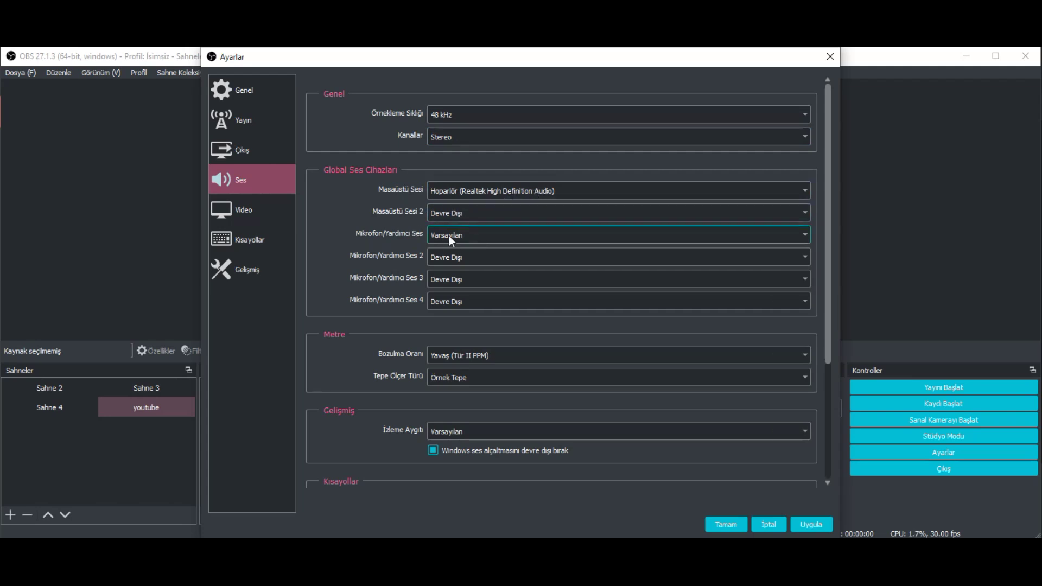
{"action": "left_click", "coordinate": [533, 236]}
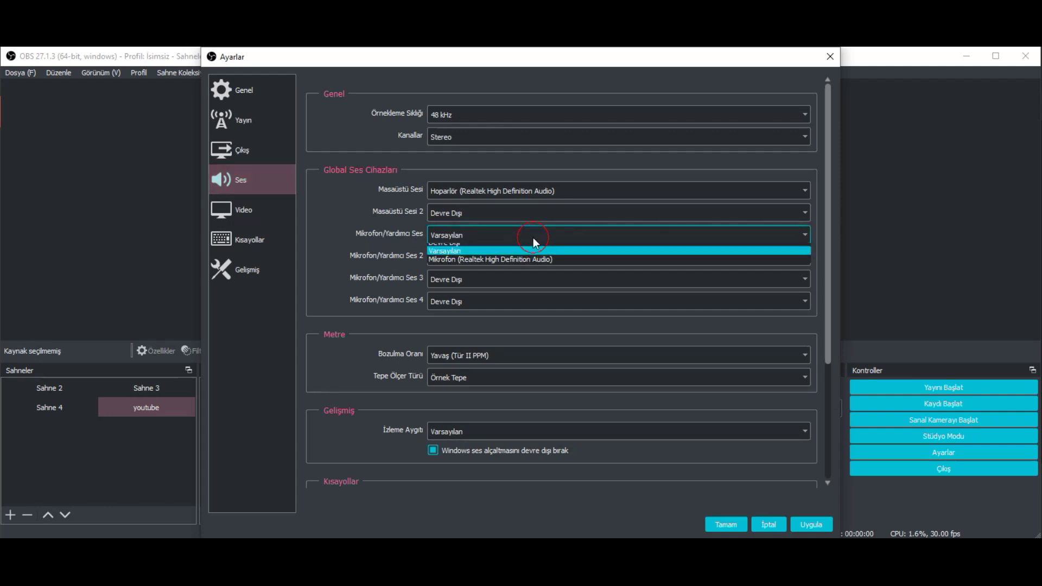
{"action": "left_click", "coordinate": [333, 126]}
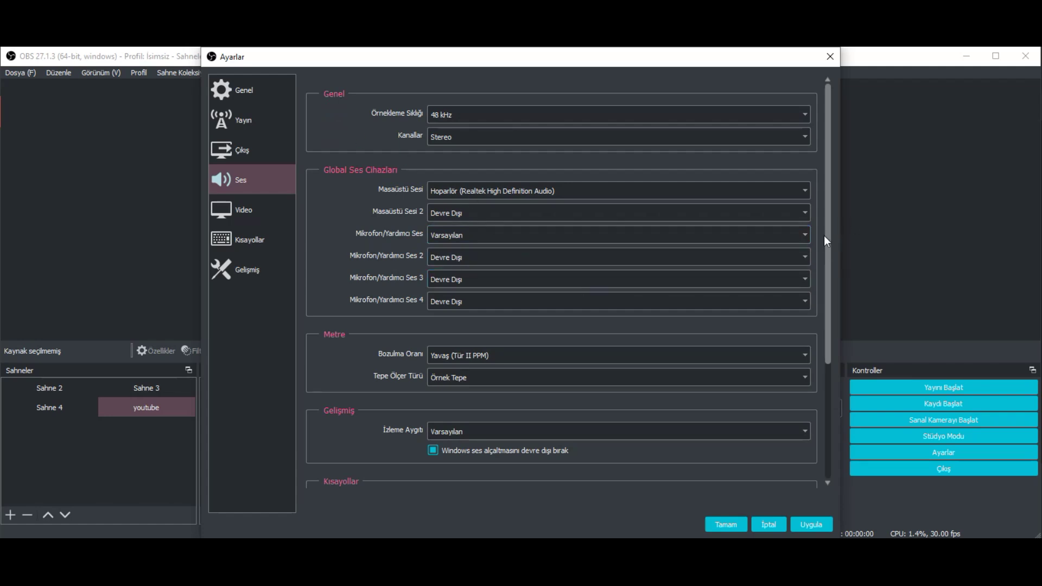
{"action": "left_click_drag", "start_coordinate": [828, 240], "coordinate": [842, 382]}
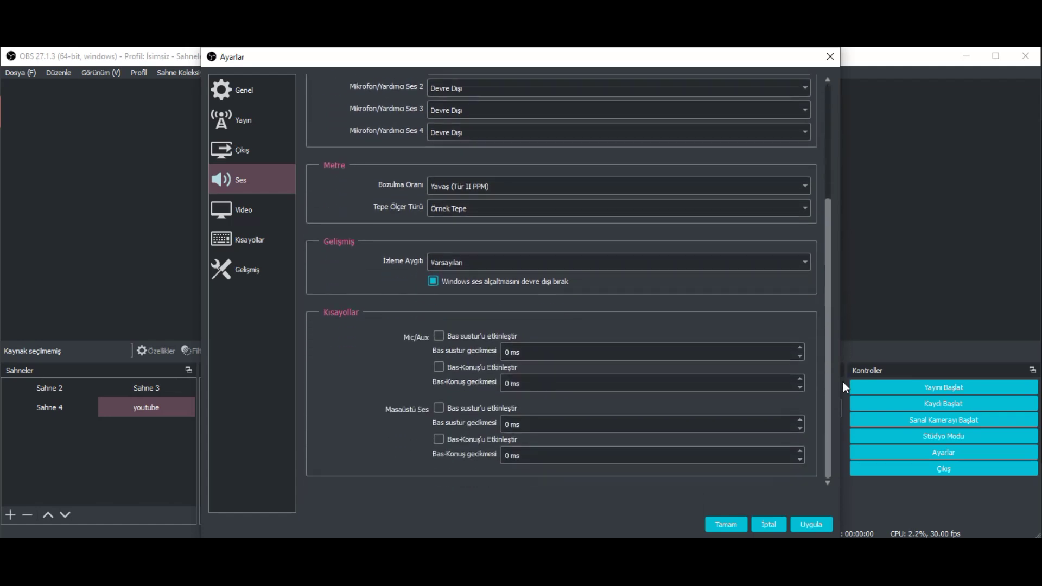
Review the video, hotkey and advanced settings, apply the configuration and close the OBS settings
{"action": "left_click", "coordinate": [261, 217]}
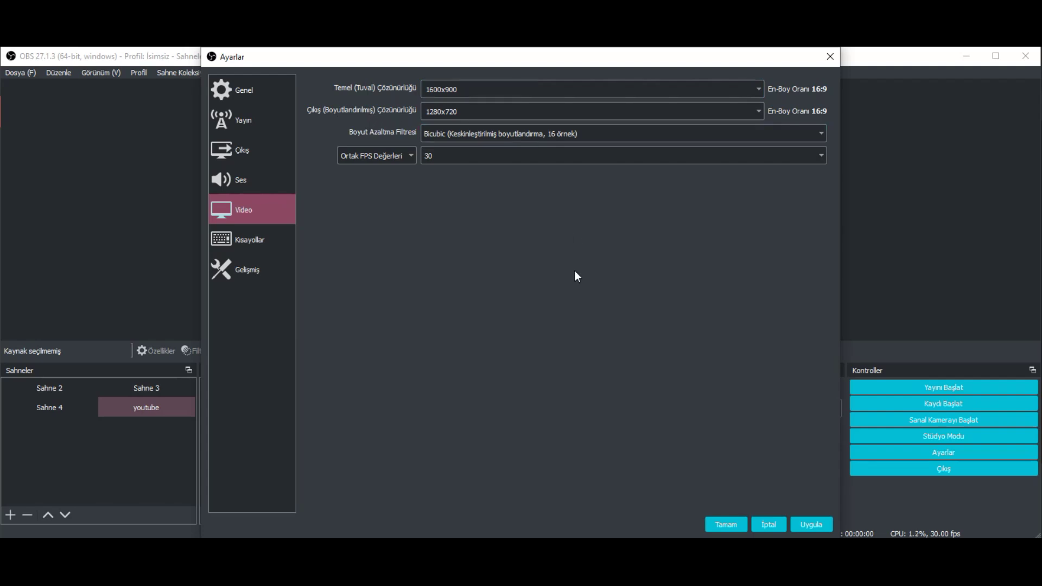
{"action": "left_click", "coordinate": [438, 112]}
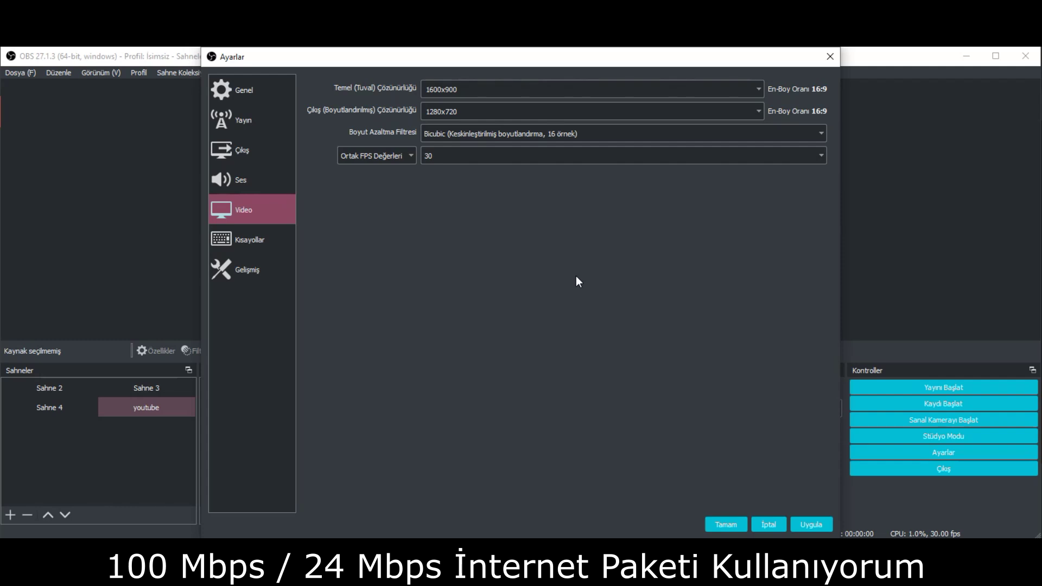
{"action": "left_click", "coordinate": [267, 240]}
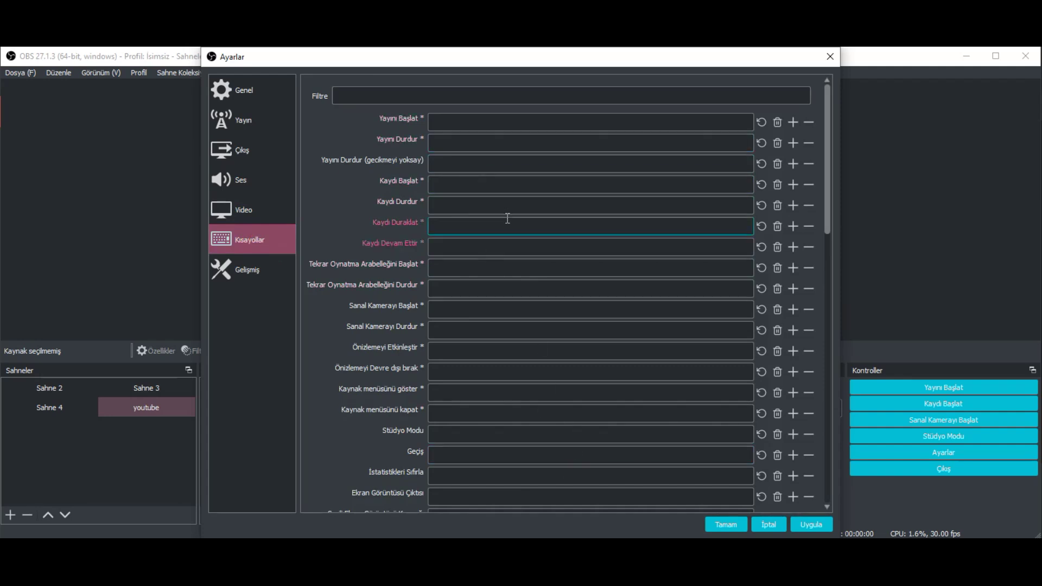
{"action": "left_click", "coordinate": [240, 270]}
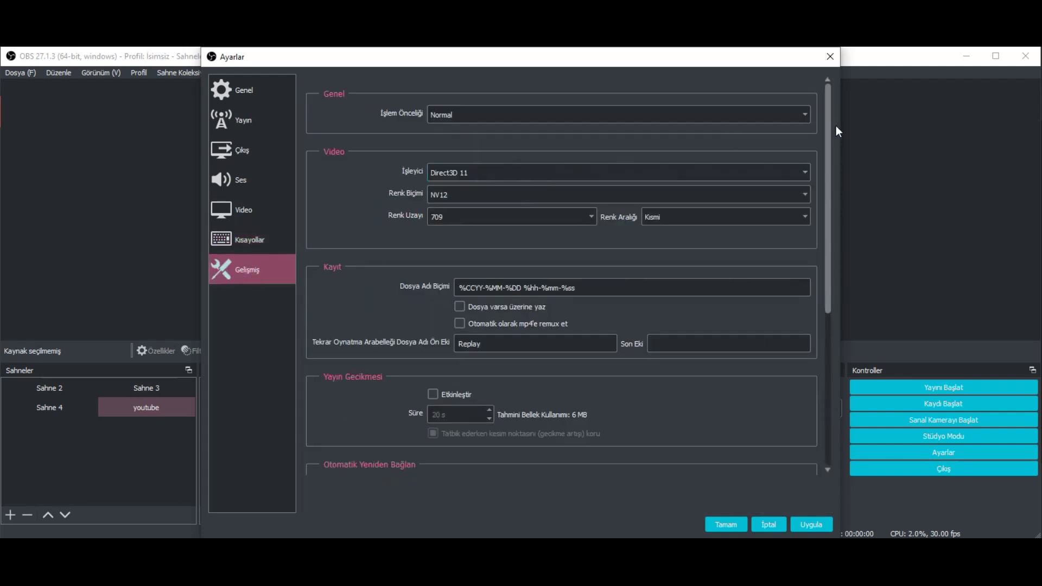
{"action": "left_click_drag", "start_coordinate": [827, 137], "coordinate": [860, 118]}
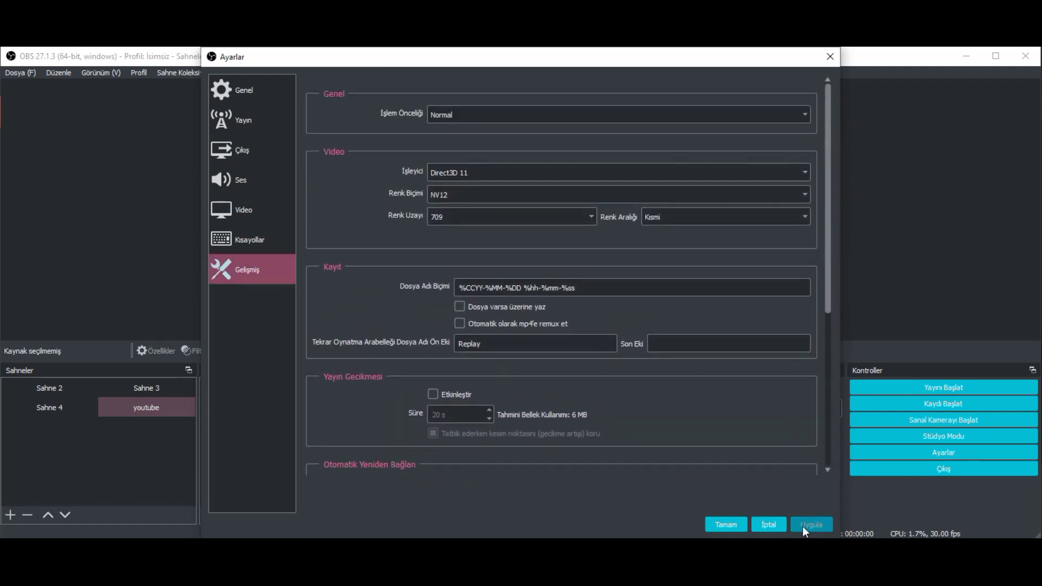
{"action": "left_click", "coordinate": [726, 524]}
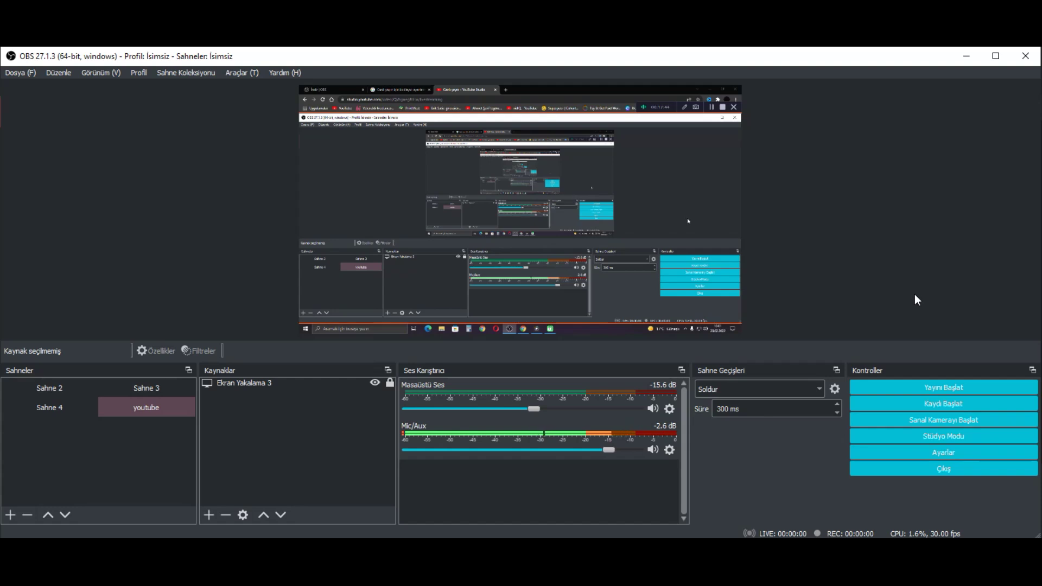
Start the live stream from OBS, confirm it and switch to YouTube Studio to check the broadcast
{"action": "left_click", "coordinate": [943, 386]}
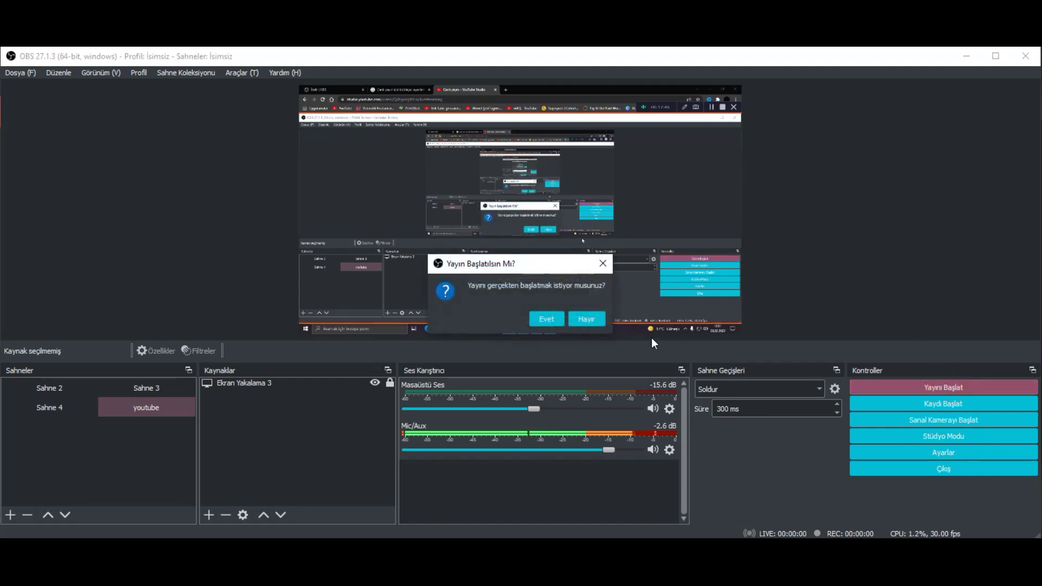
{"action": "left_click", "coordinate": [535, 320]}
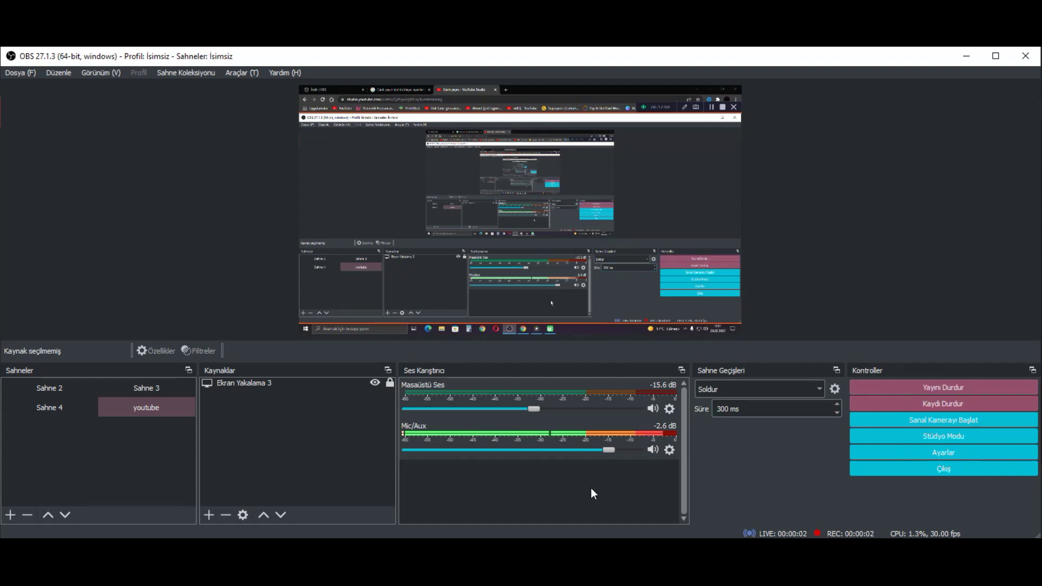
{"action": "left_click", "coordinate": [529, 499]}
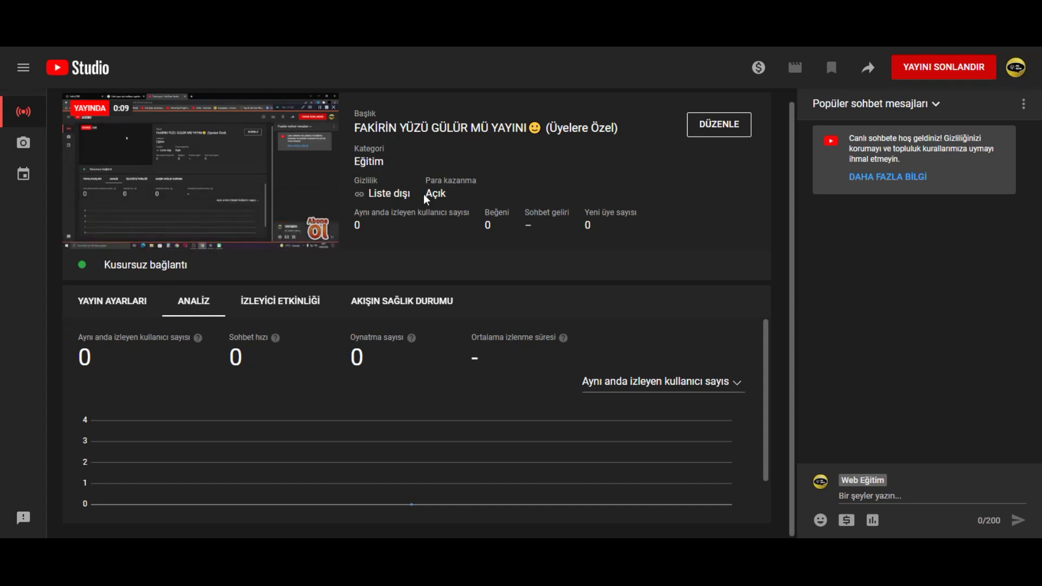
Copy the live stream's share link from YouTube Studio and open it in a new browser tab
{"action": "left_click", "coordinate": [870, 68]}
{"action": "left_click", "coordinate": [640, 384]}
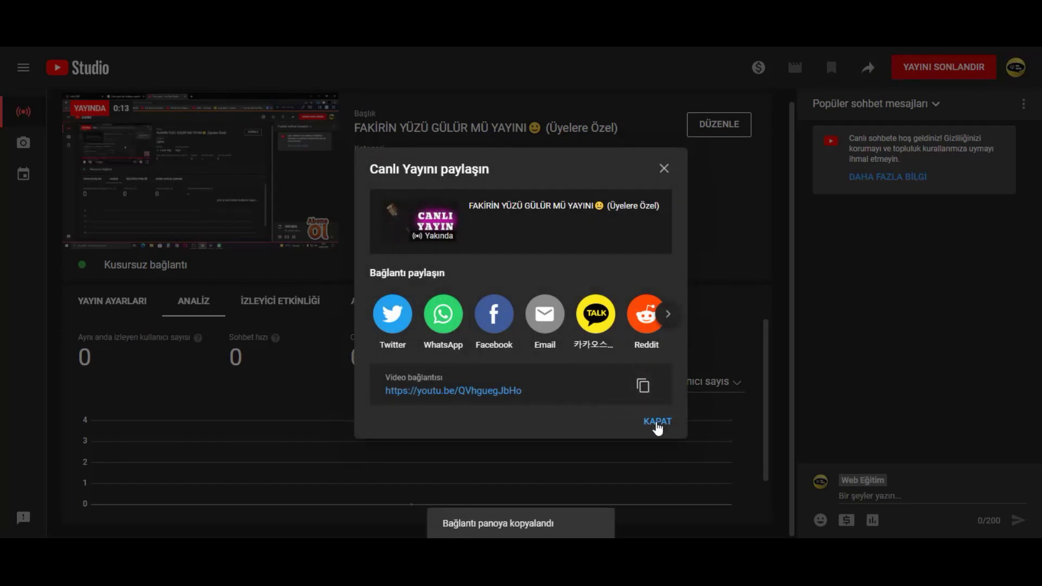
{"action": "left_click", "coordinate": [656, 424]}
{"action": "key", "text": "ctrl+t"}
{"action": "right_click", "coordinate": [252, 39]}
{"action": "left_click", "coordinate": [311, 114]}
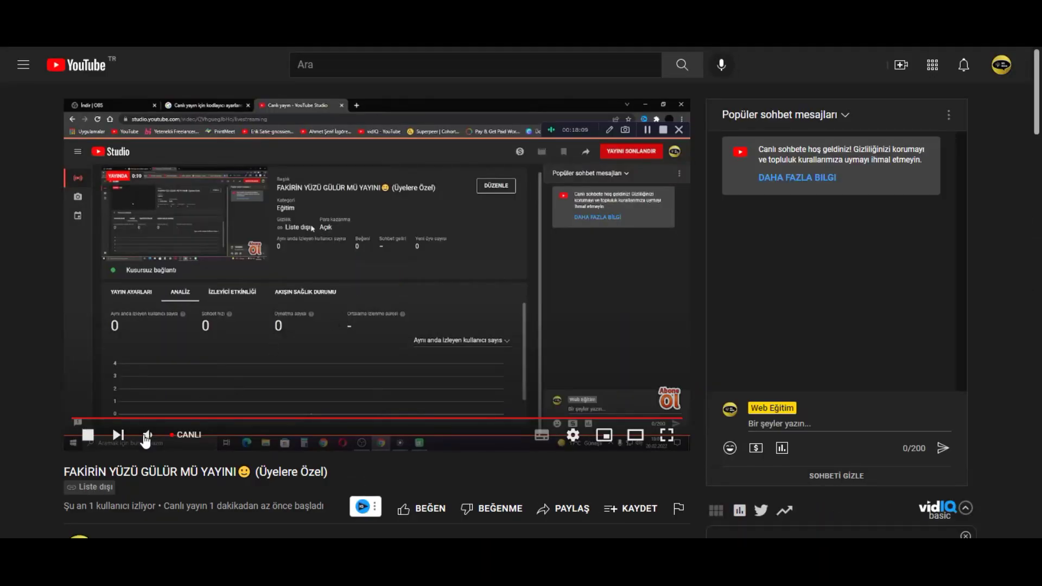
Mute the live stream's player, set its quality to 720p and check the picture in full screen before leaving that view
{"action": "left_click", "coordinate": [147, 434]}
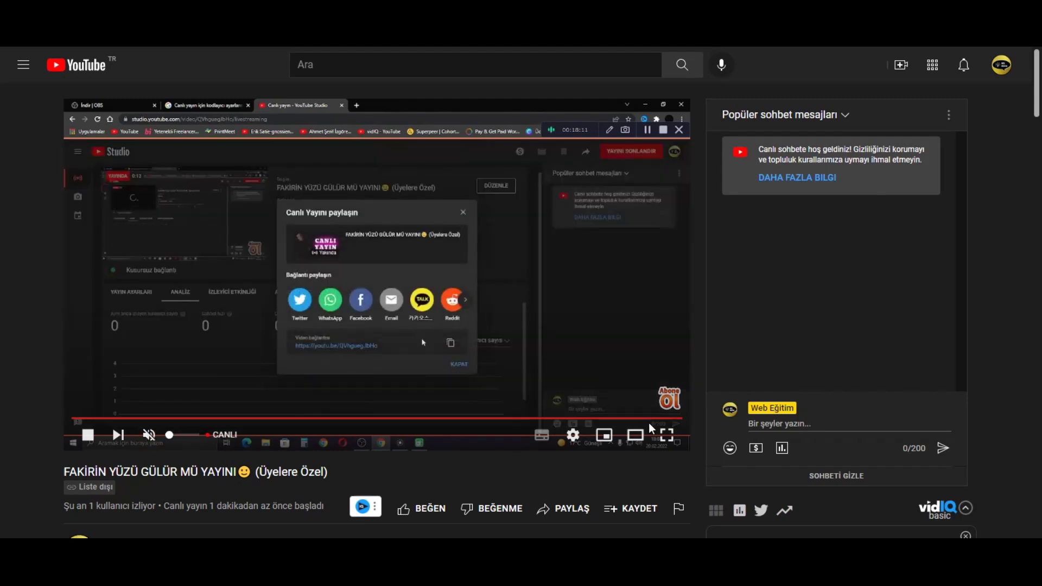
{"action": "left_click", "coordinate": [572, 435]}
{"action": "left_click", "coordinate": [625, 388]}
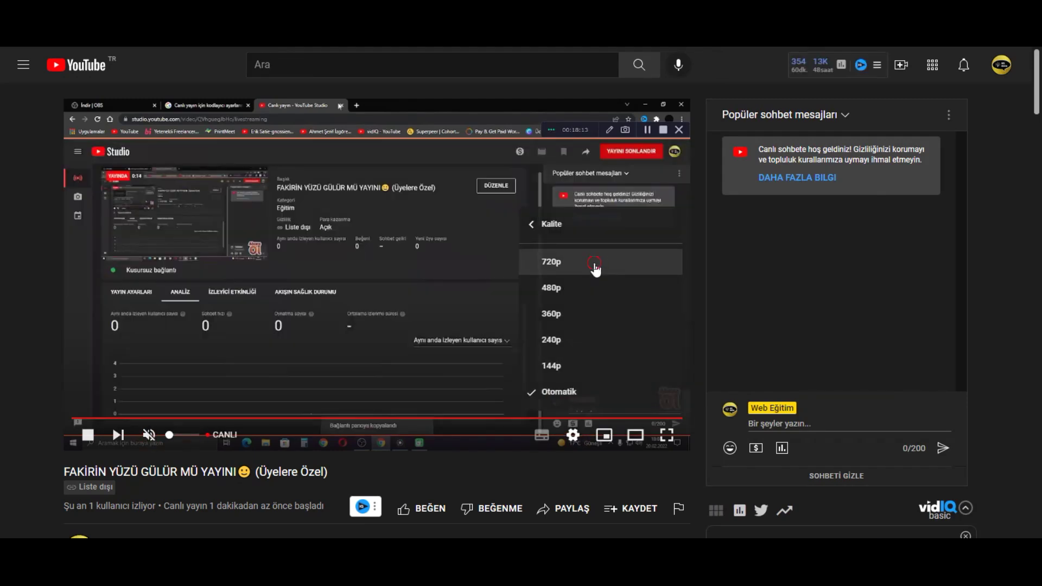
{"action": "left_click", "coordinate": [593, 264]}
{"action": "left_click", "coordinate": [667, 434]}
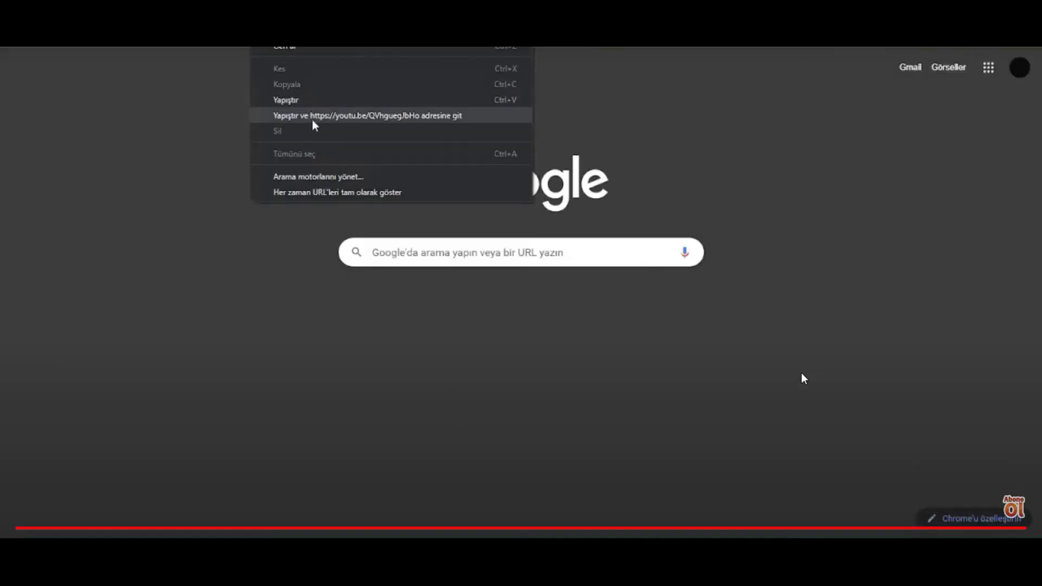
{"action": "key", "text": "Escape"}
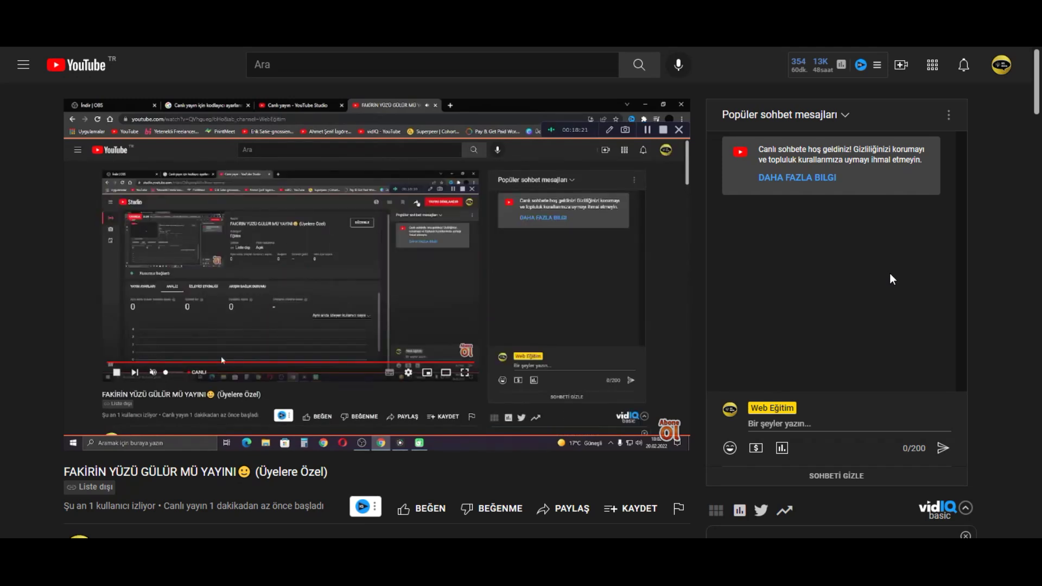
Return to OBS by way of YouTube Studio, stop the live stream and the recording, and exit OBS
{"action": "key", "text": "ctrl+shift+Tab"}
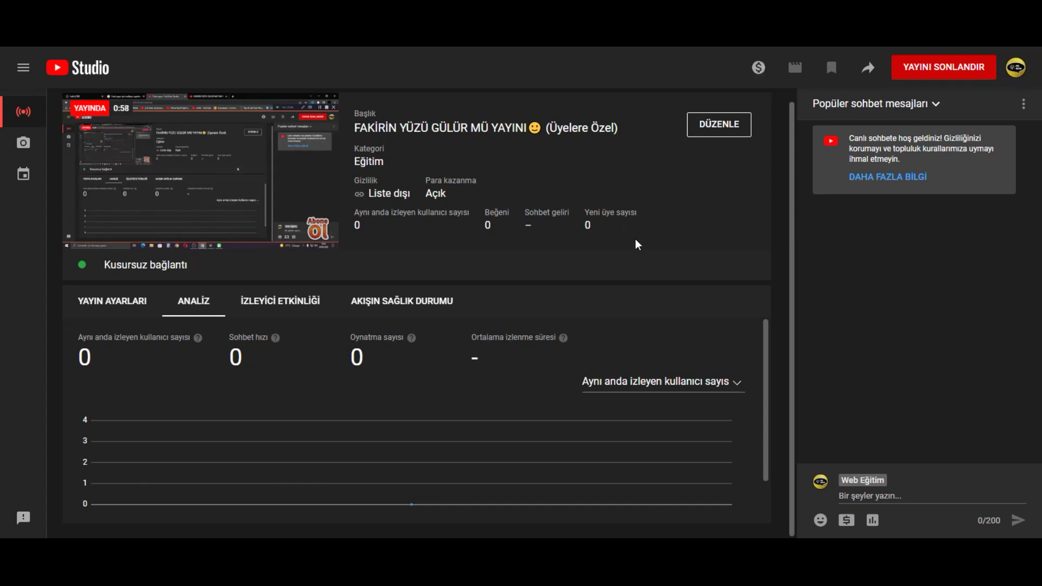
{"action": "left_click", "coordinate": [499, 537]}
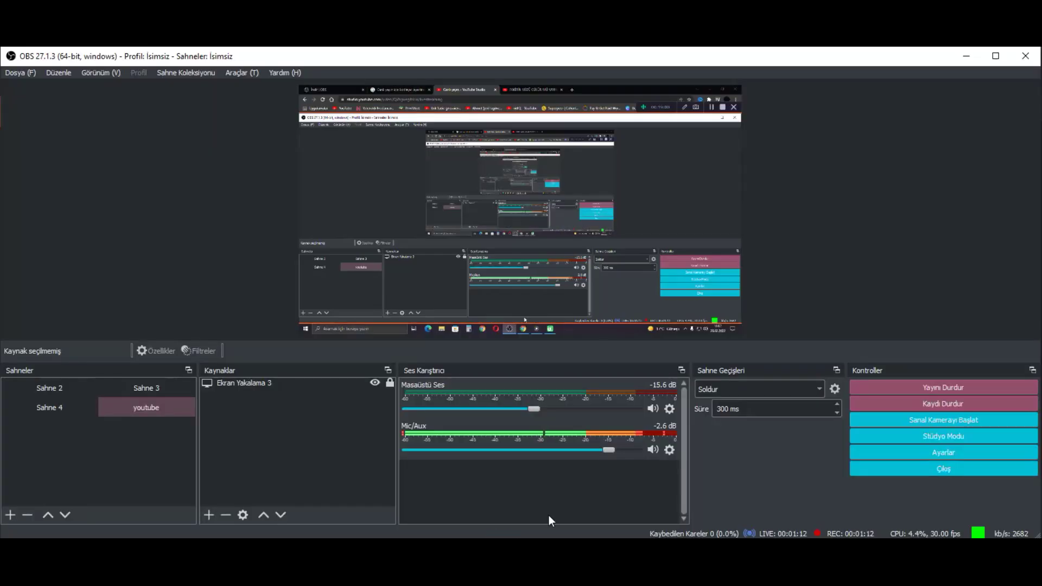
{"action": "left_click", "coordinate": [934, 383]}
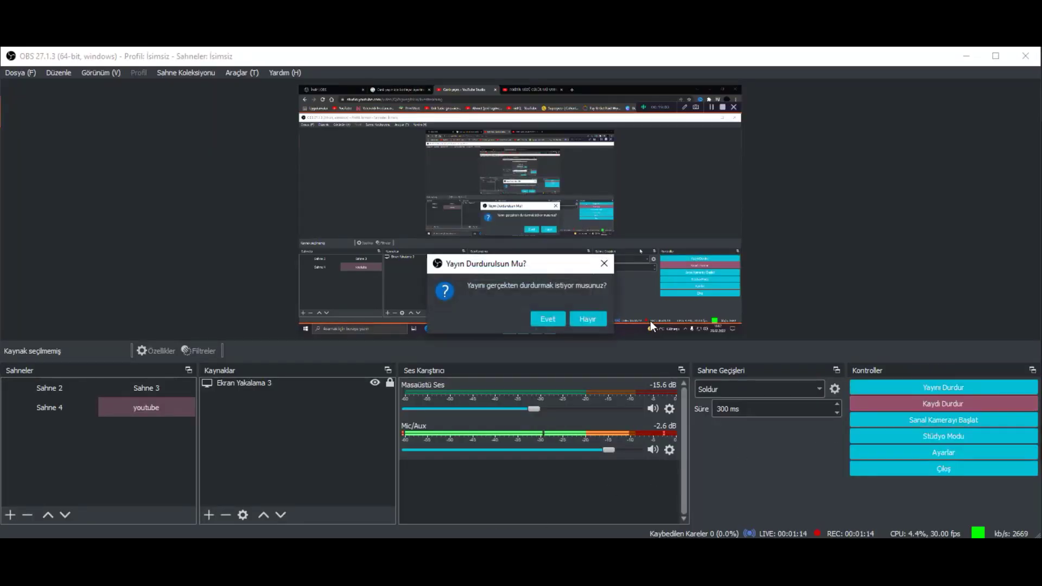
{"action": "left_click", "coordinate": [537, 318]}
{"action": "left_click", "coordinate": [930, 402]}
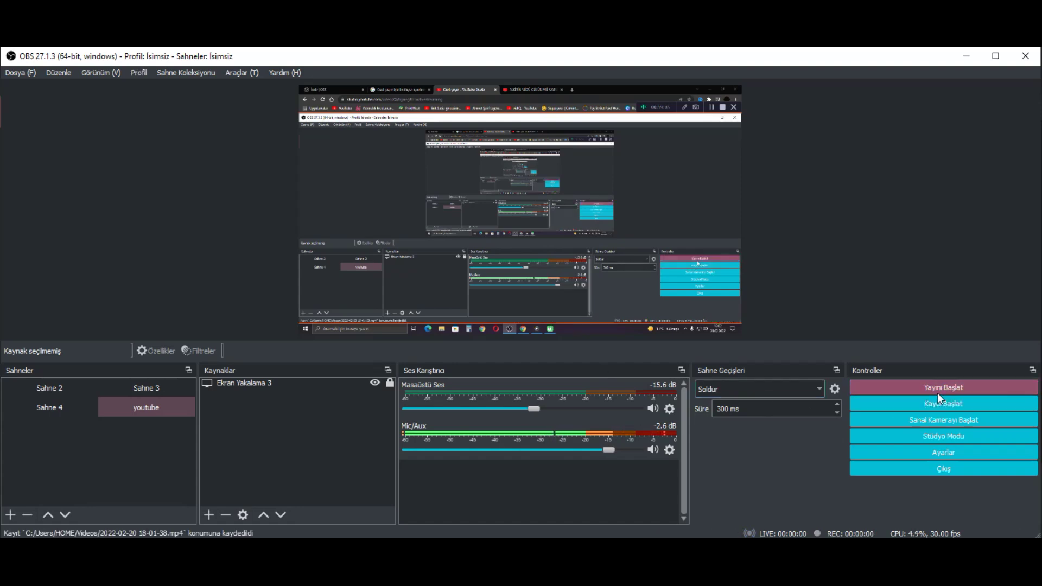
{"action": "left_click", "coordinate": [949, 473]}
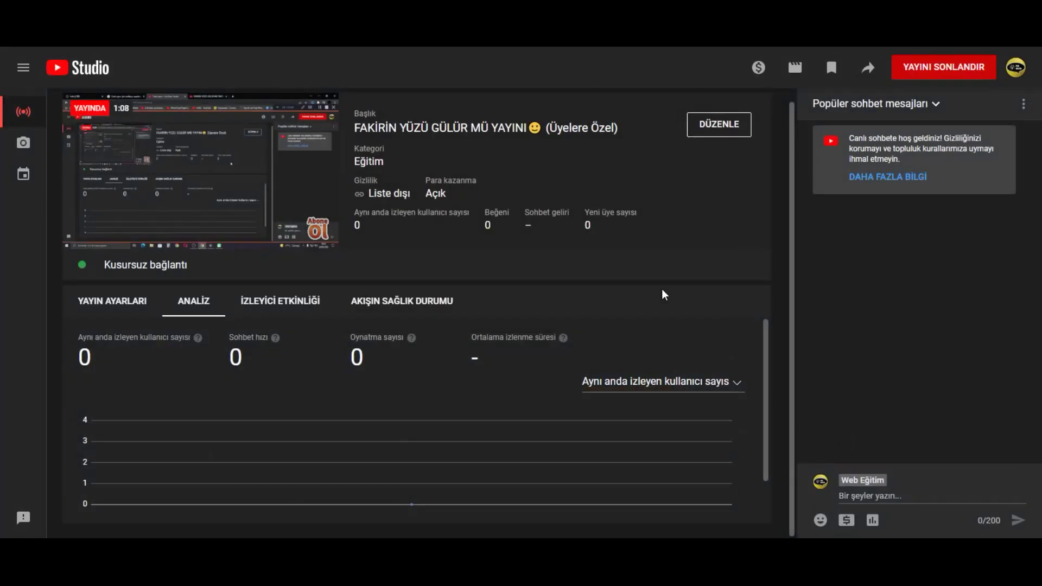